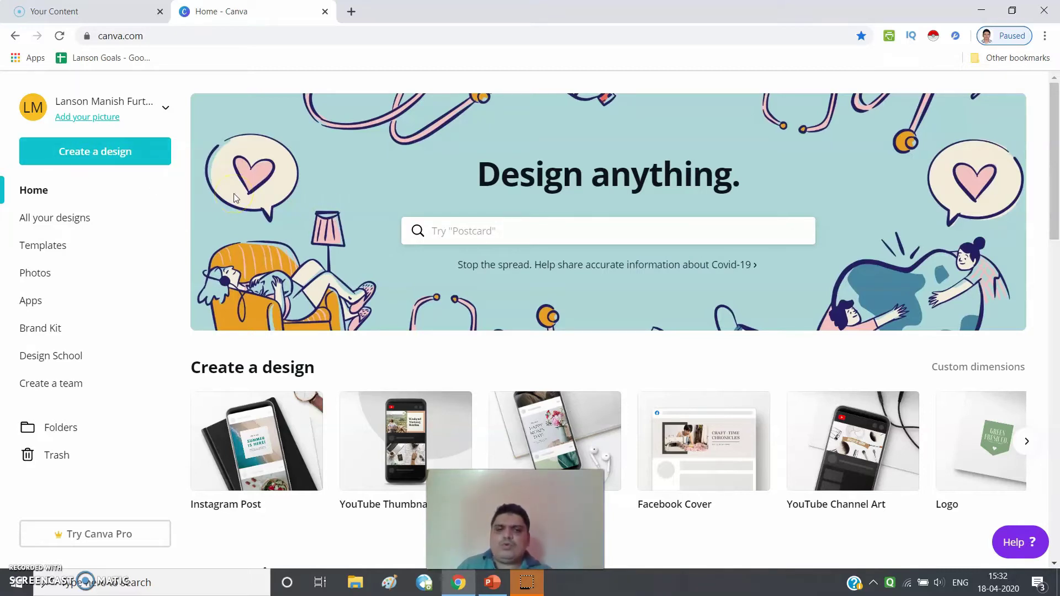
- Open the "Video case study" design from the list of all designs and look over its text layout
left_click(97, 215)
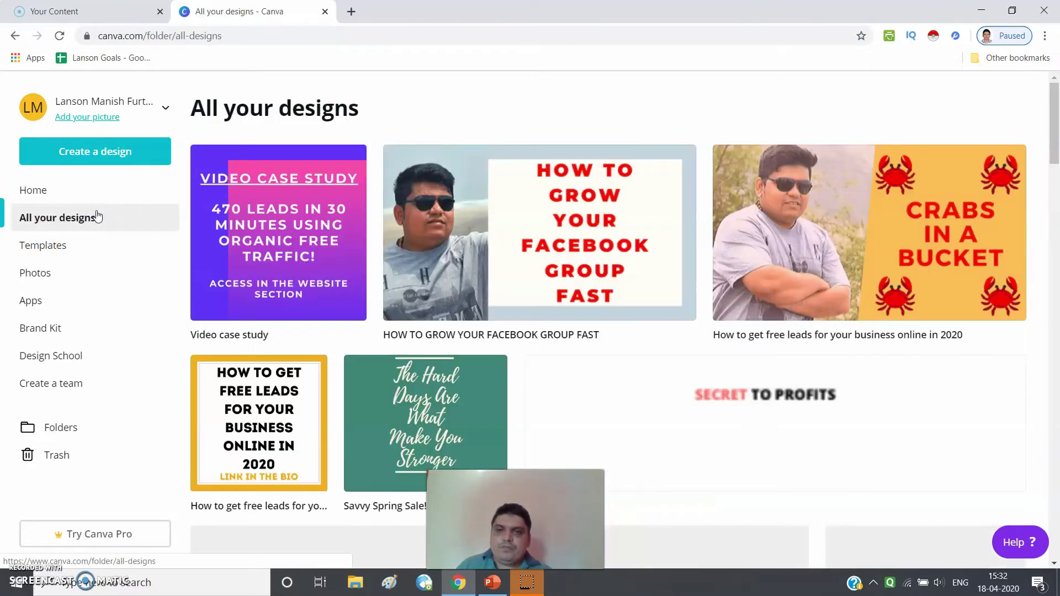
left_click(293, 236)
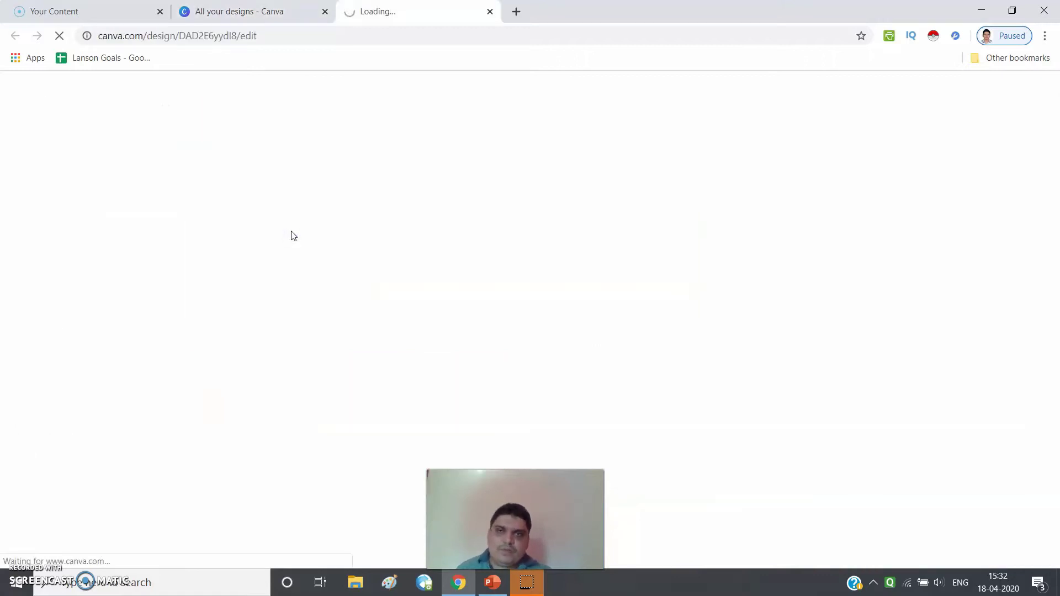
key("ctrl+shift+Tab")
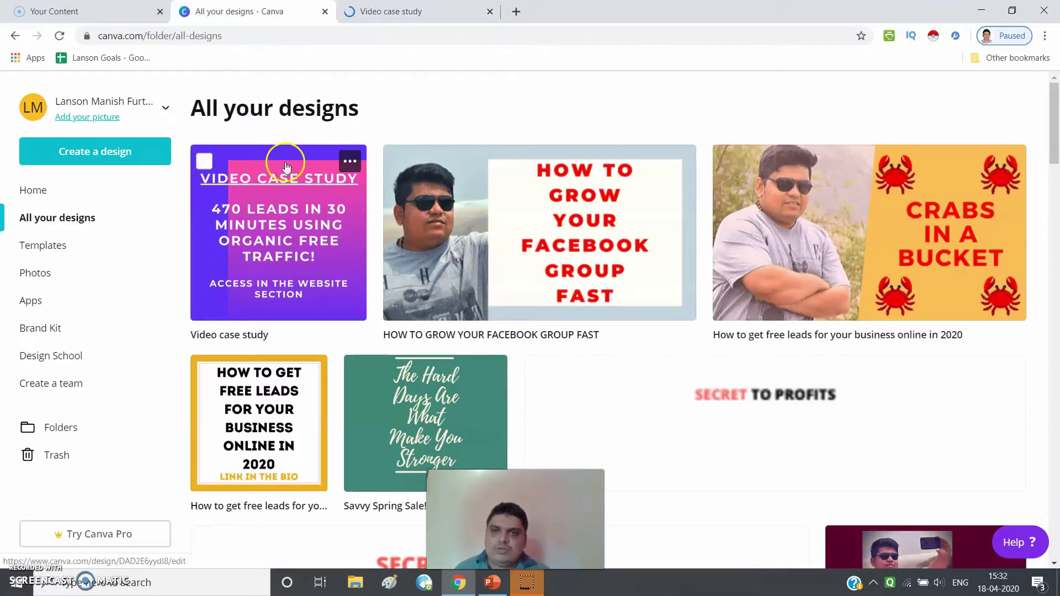
key("ctrl+Tab")
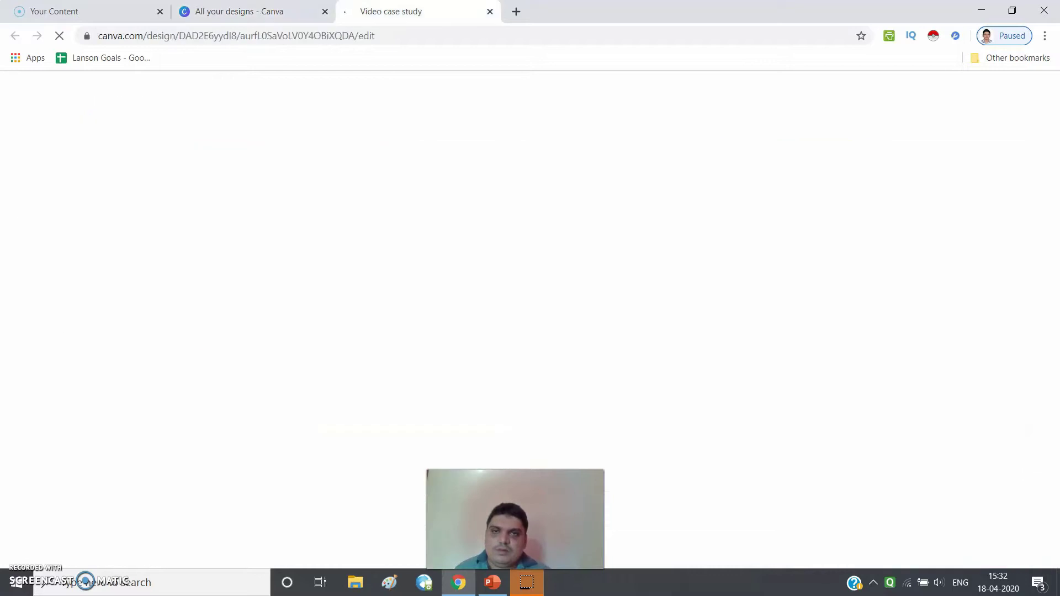
key("ctrl+shift+Tab")
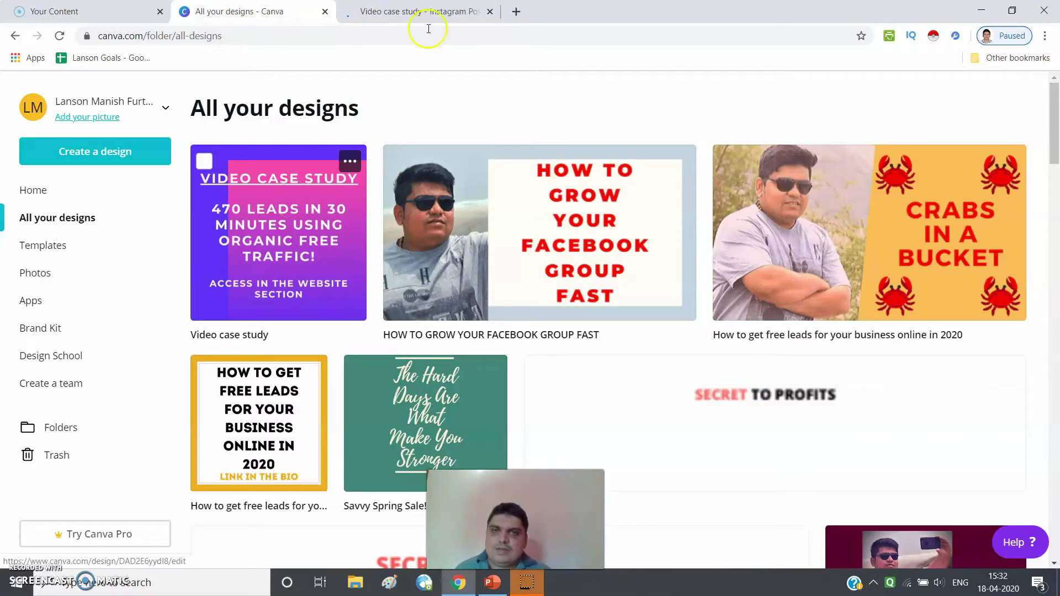
left_click(426, 12)
left_click(627, 262)
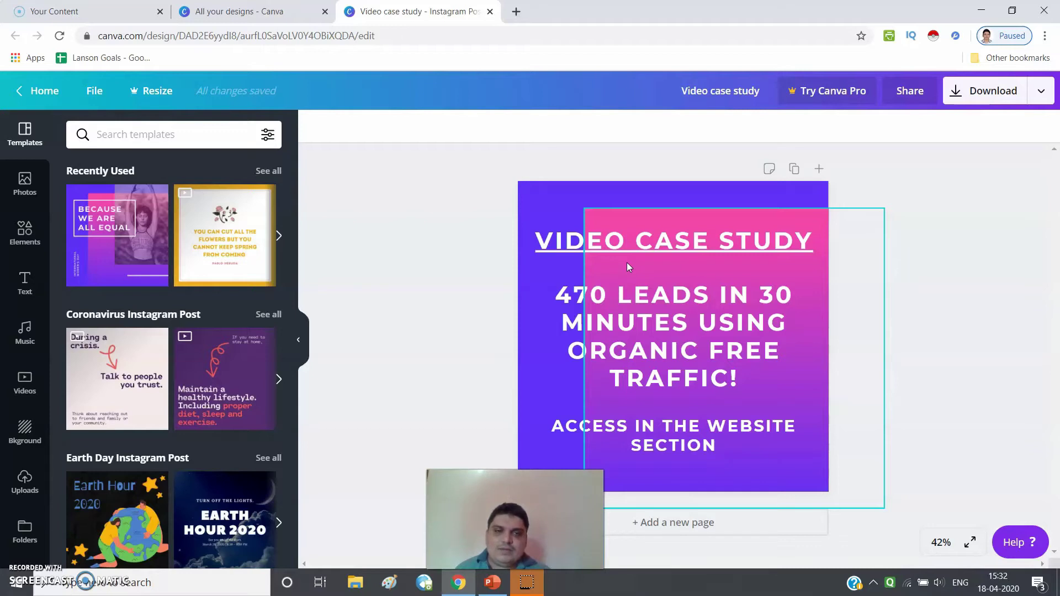
left_click(609, 251)
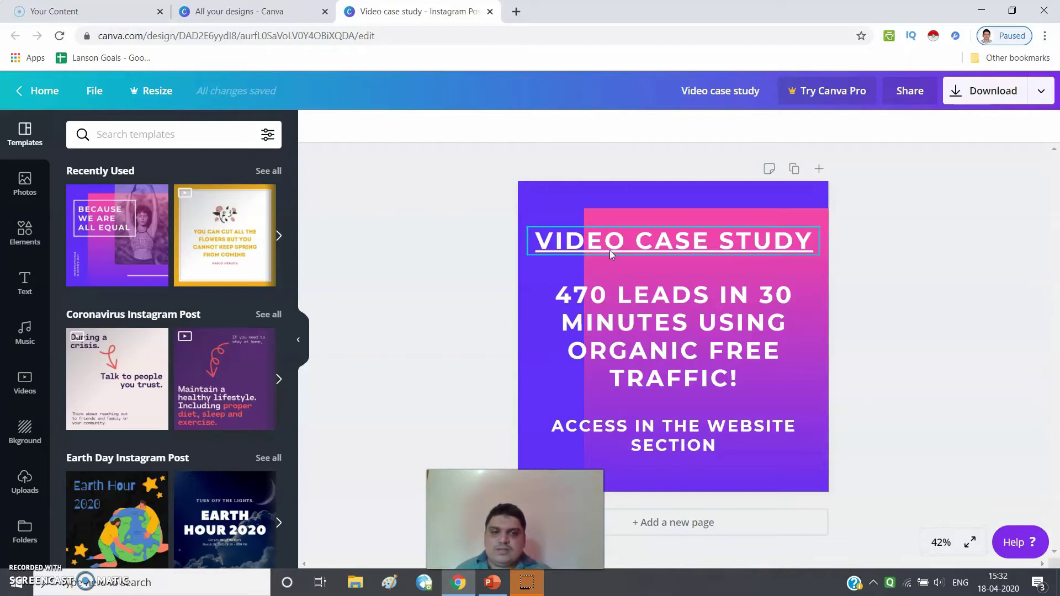
left_click(726, 300)
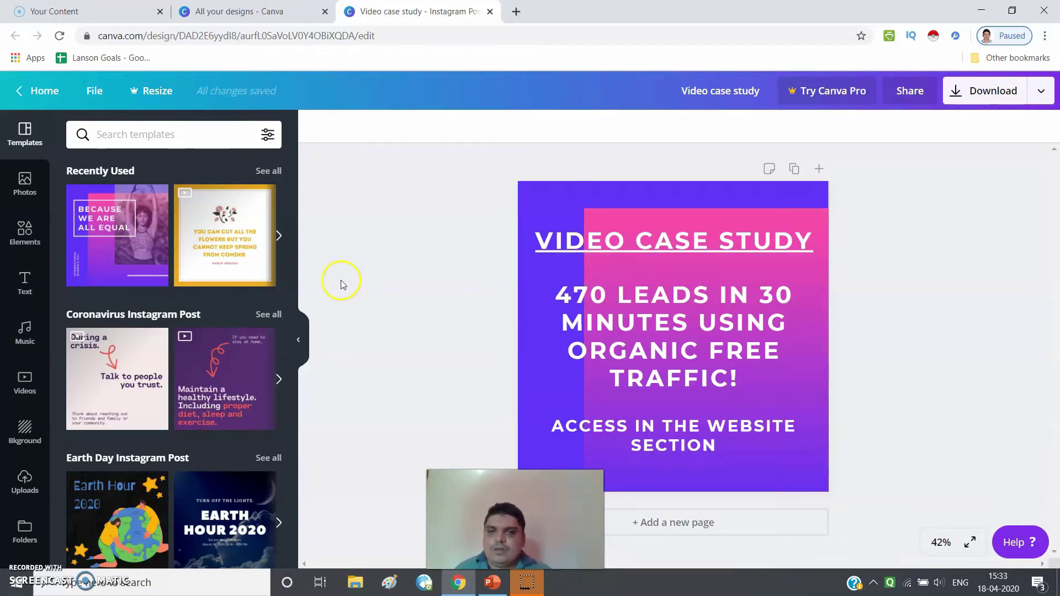
- Open the "HOW TO GROW YOUR FACEBOOK GROUP FAST" design from the list of all designs
left_click(238, 11)
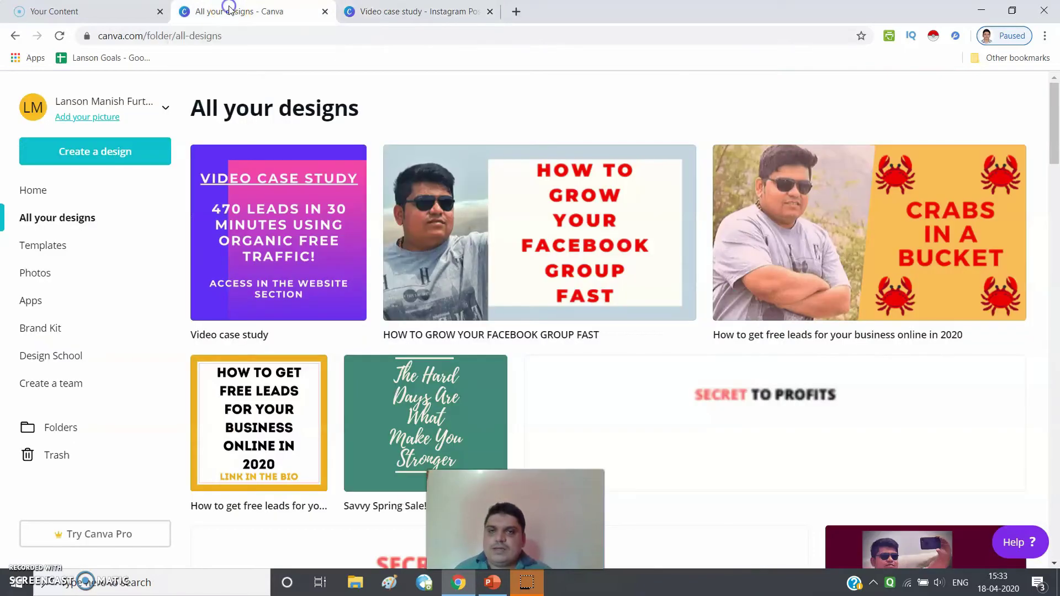
left_click(574, 218)
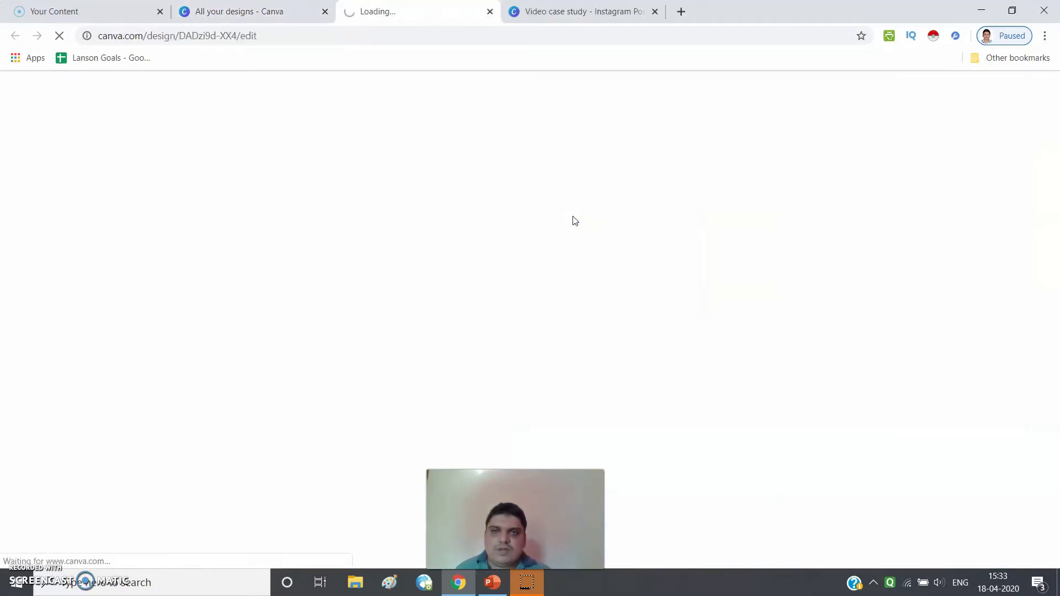
key("ctrl+Page_Up")
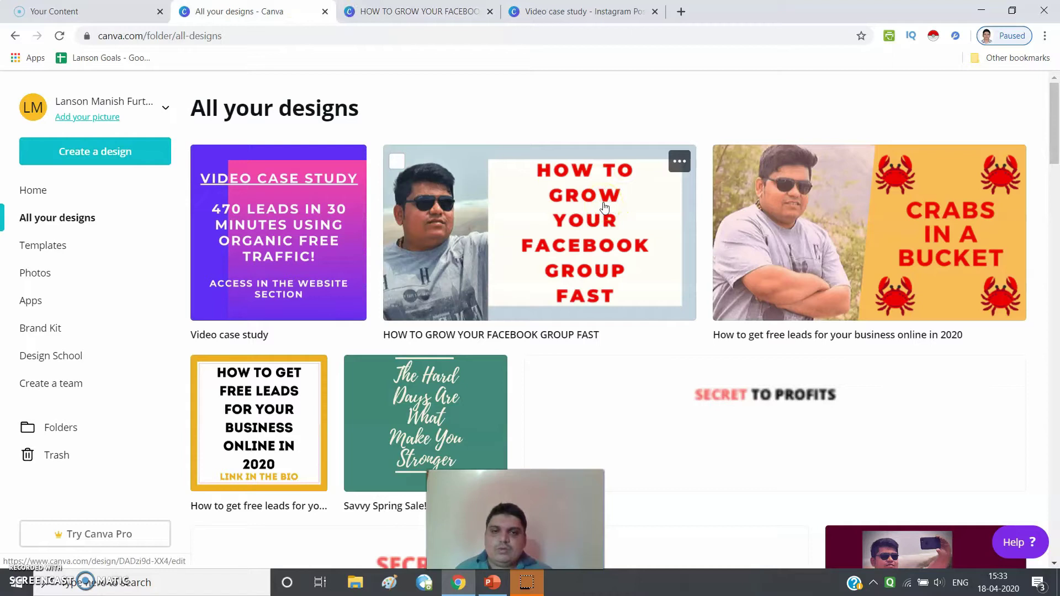
left_click(417, 11)
left_click(449, 252)
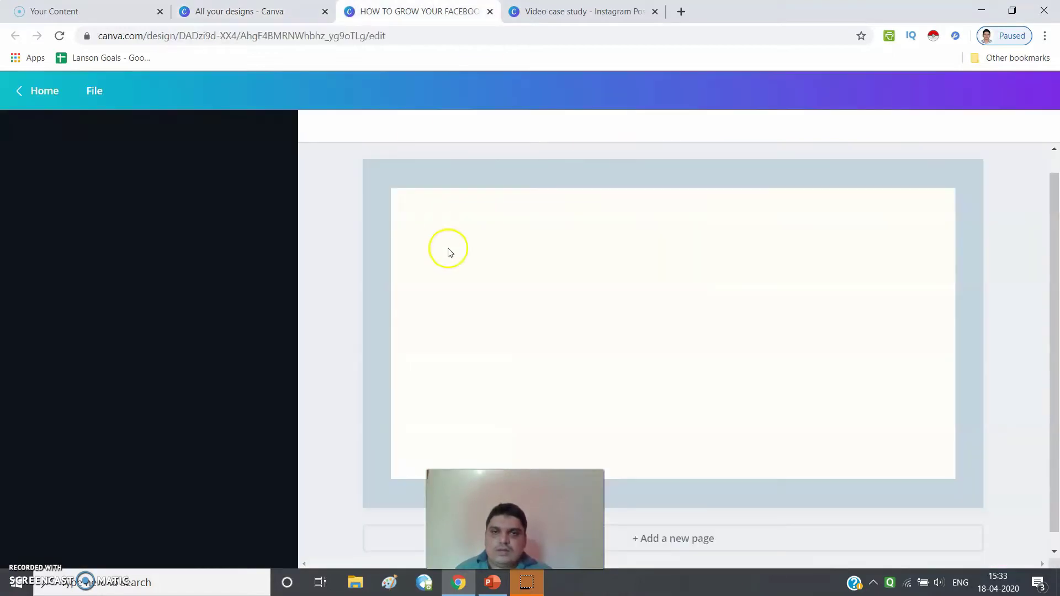
left_click(525, 291)
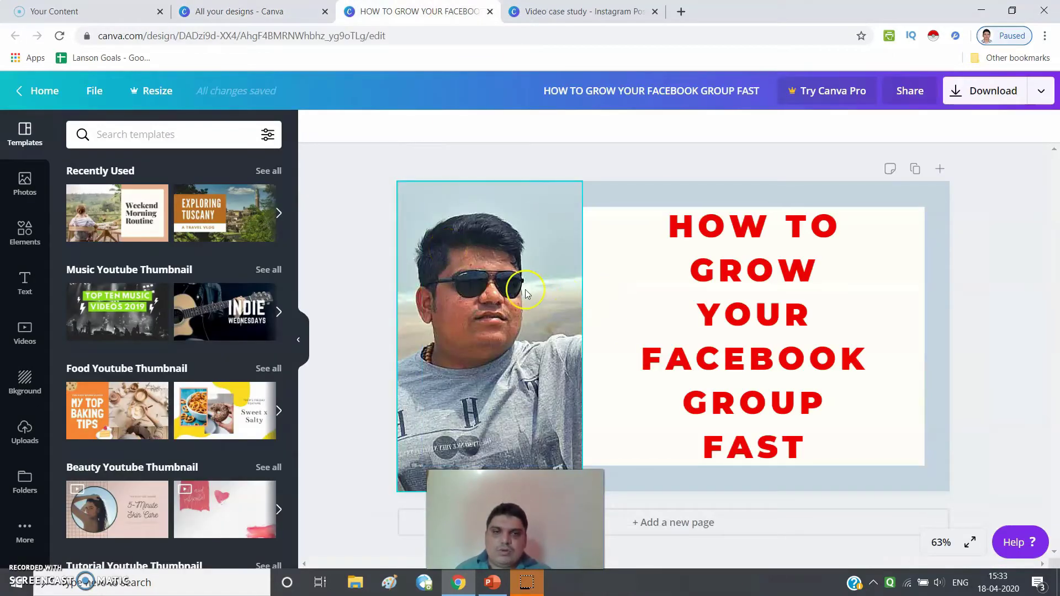
left_click(495, 281)
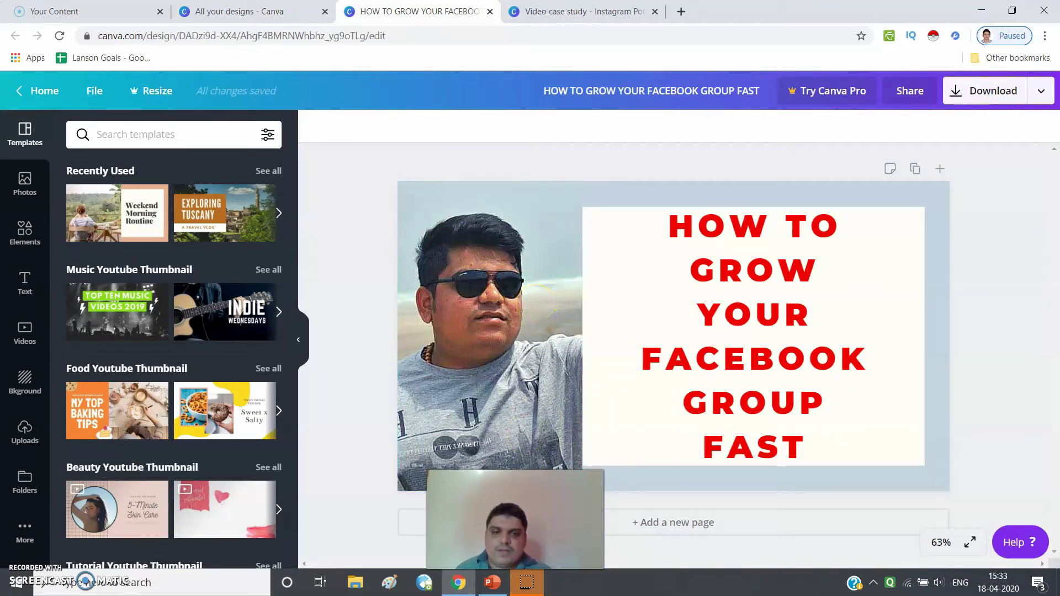
left_click_drag(494, 513, 585, 496)
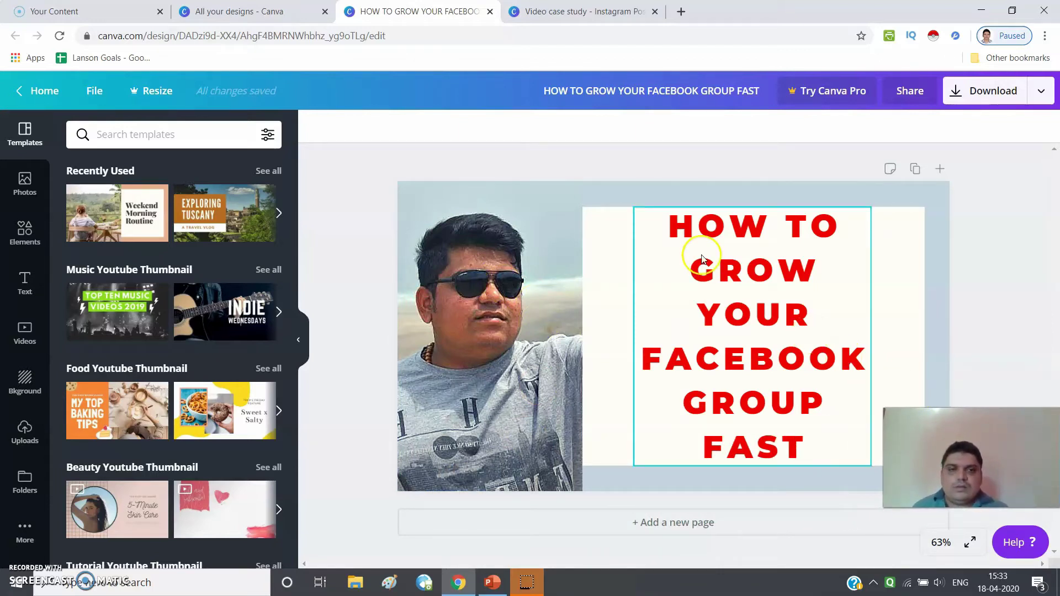
- Inspect the adjustment settings of the sunglasses photo in the thumbnail design
left_click(520, 247)
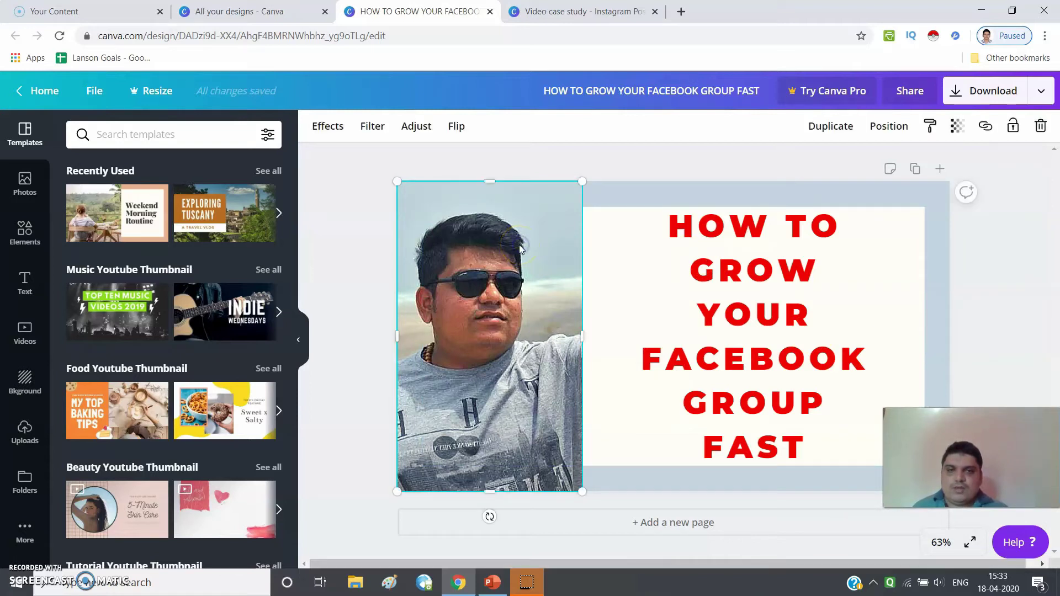
left_click(418, 122)
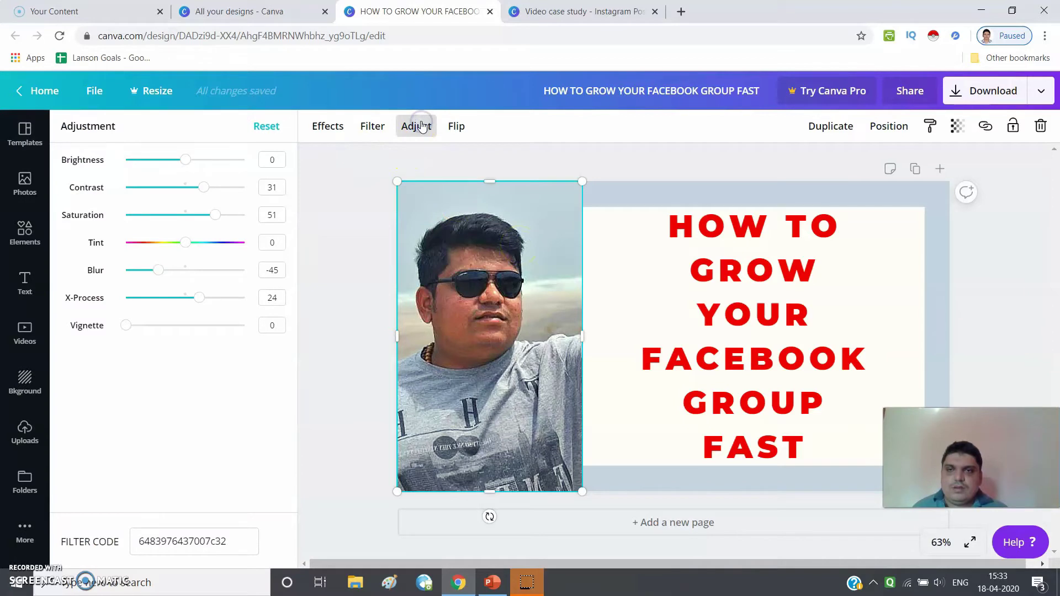
key("Escape")
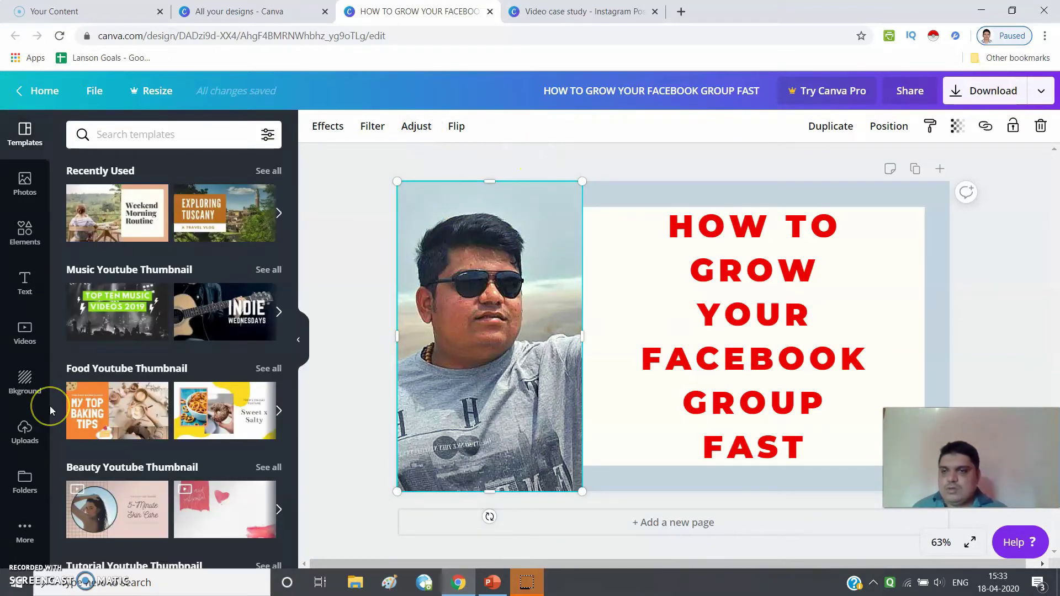
- Upload the portrait photo with the black suit and red tie from the computer to the image uploads
left_click(26, 431)
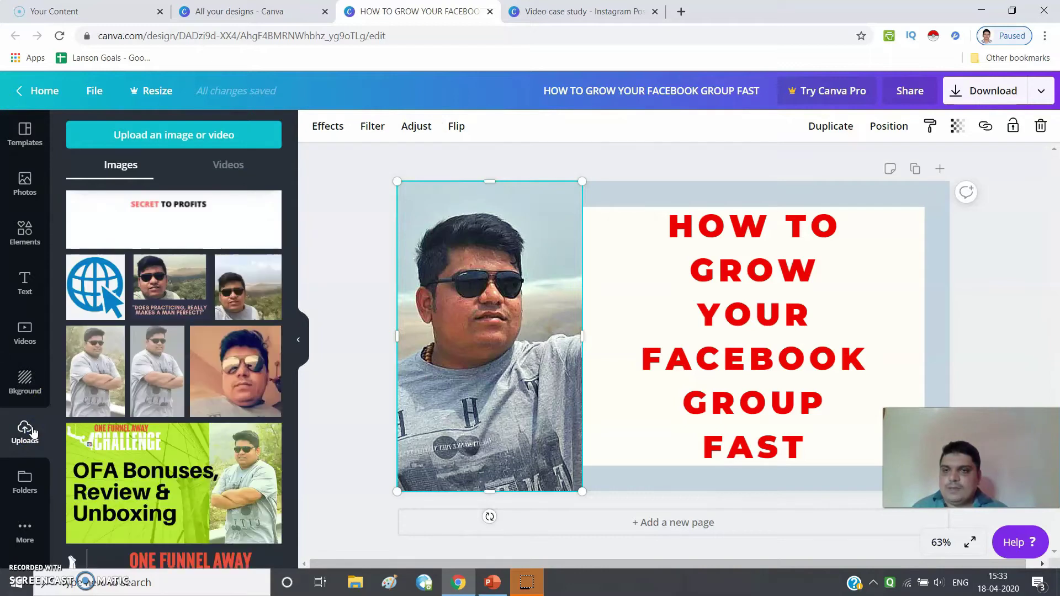
left_click(202, 137)
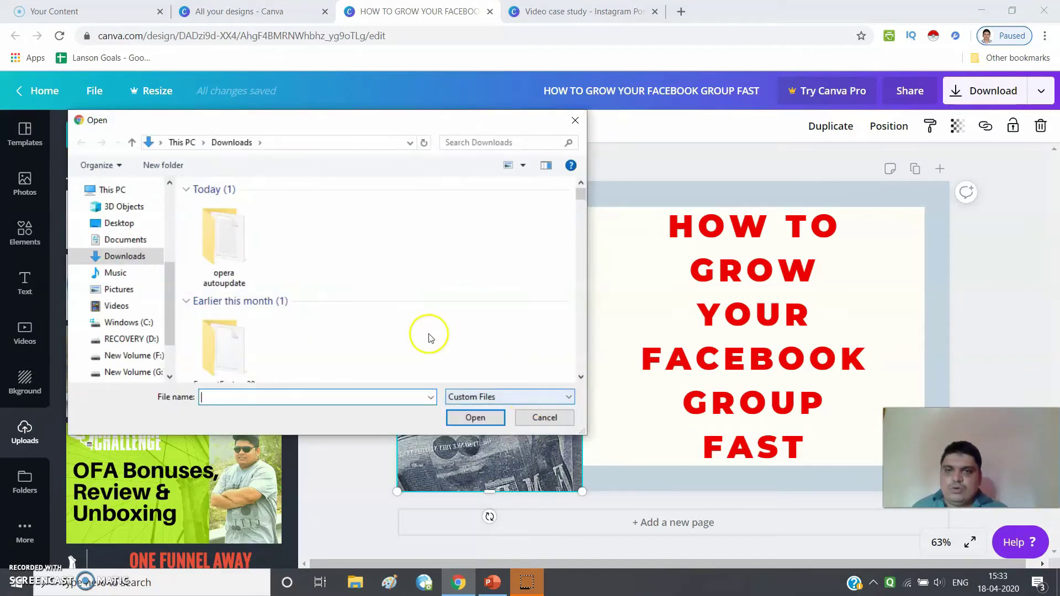
left_click(118, 263)
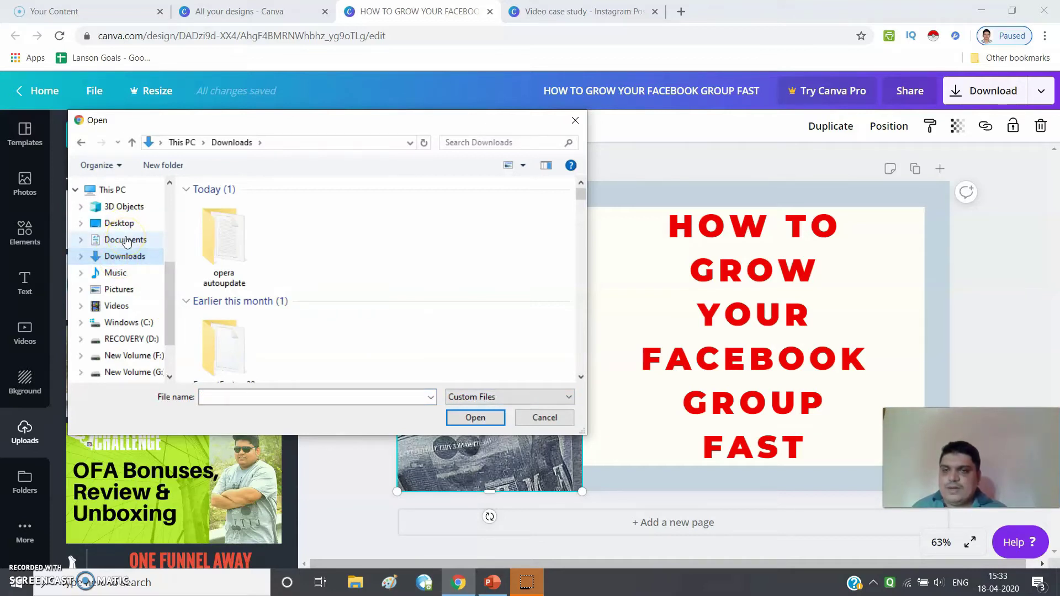
left_click(126, 258)
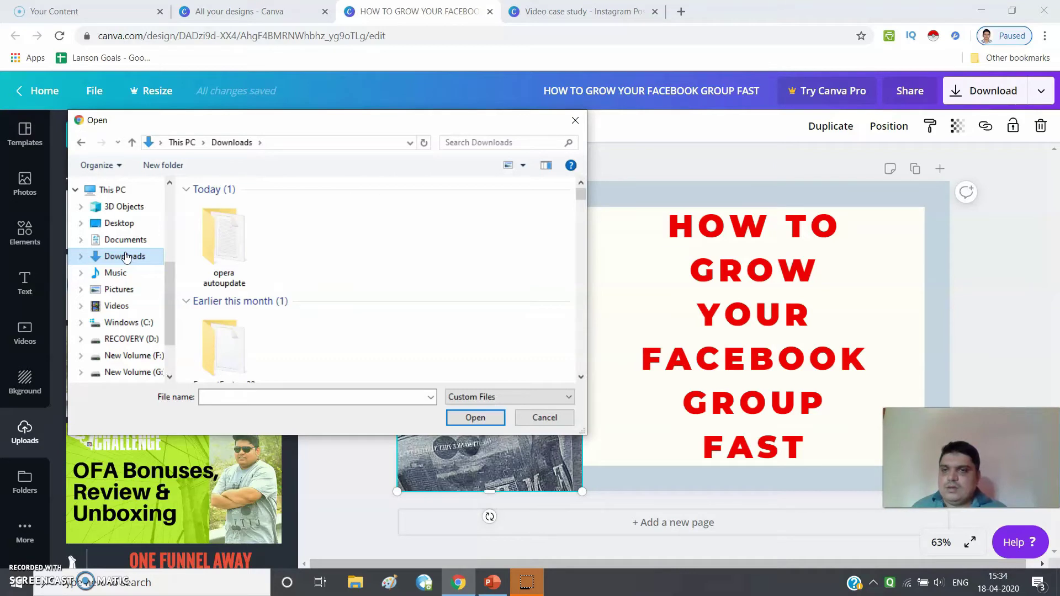
left_click(127, 243)
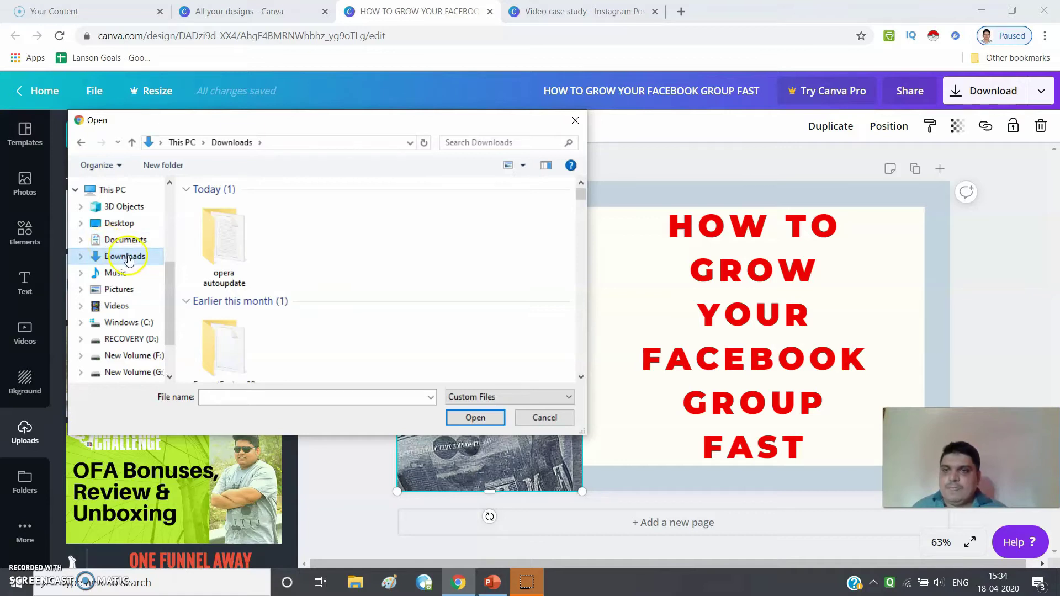
left_click(126, 255)
key("Escape")
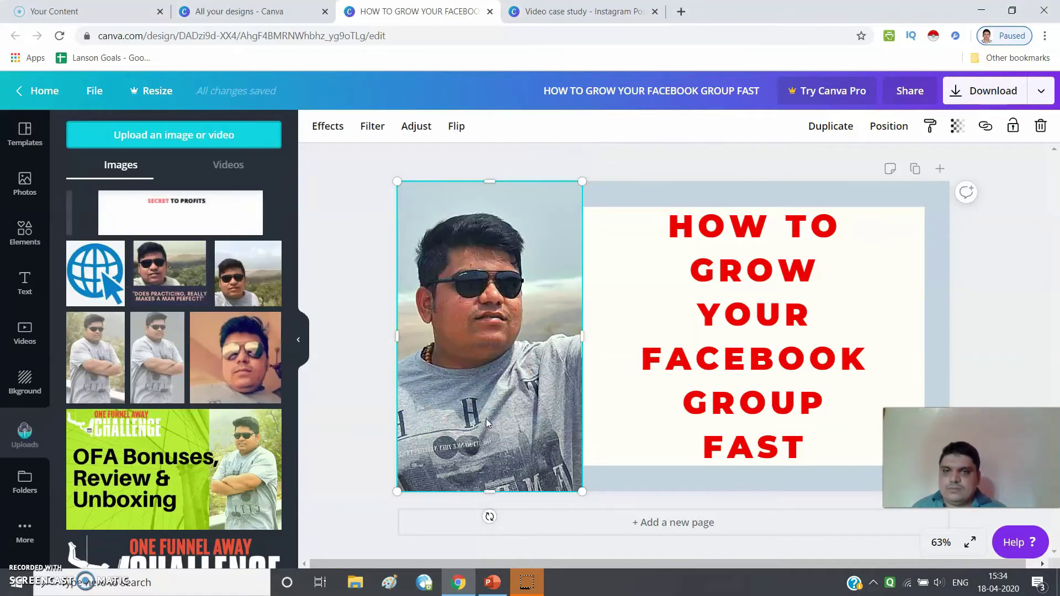
- Add the uploaded black suit portrait to the thumbnail design
left_click(72, 210)
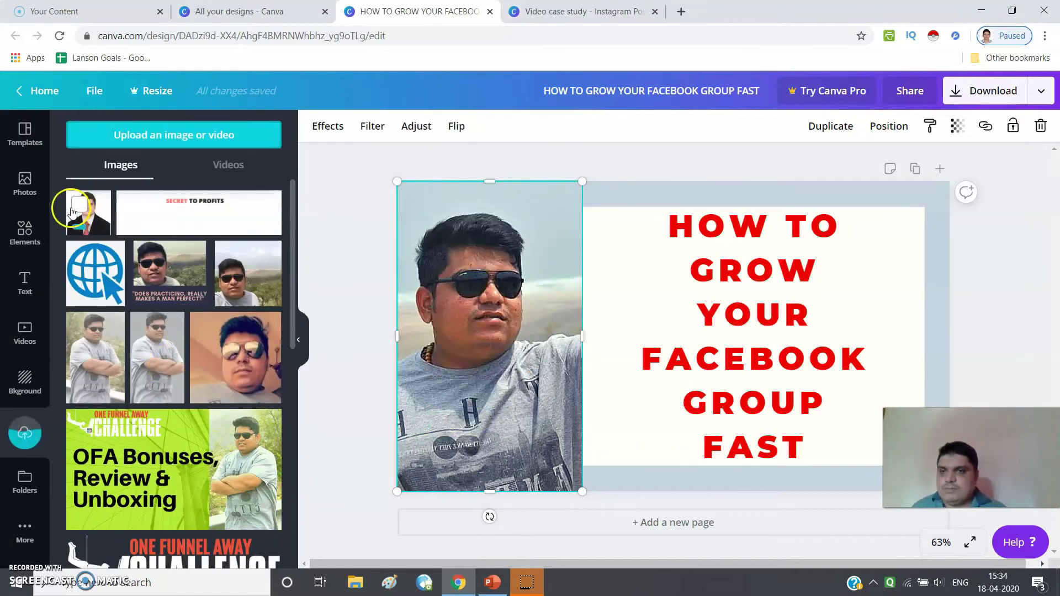
left_click(101, 212)
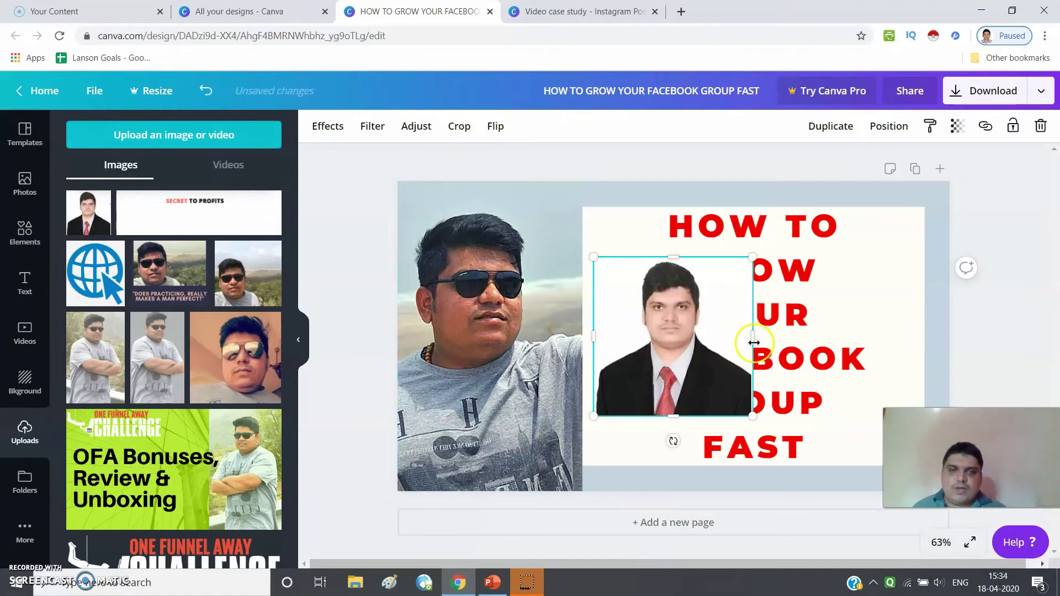
mouse_move(753, 337)
left_mouse_down()
mouse_move(777, 335)
mouse_move(734, 335)
mouse_move(753, 341)
left_mouse_up()
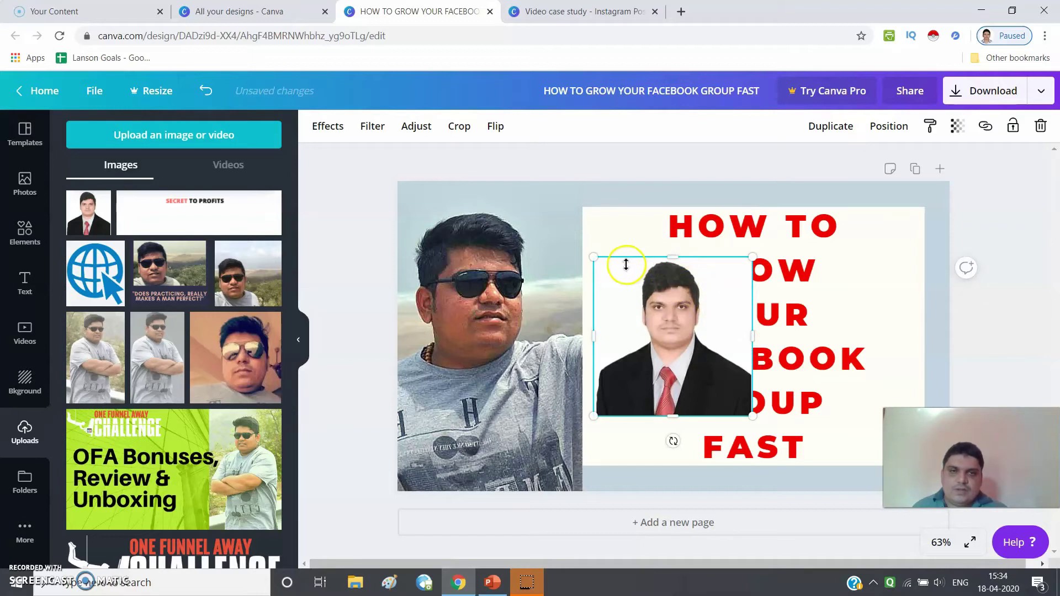
left_click(464, 130)
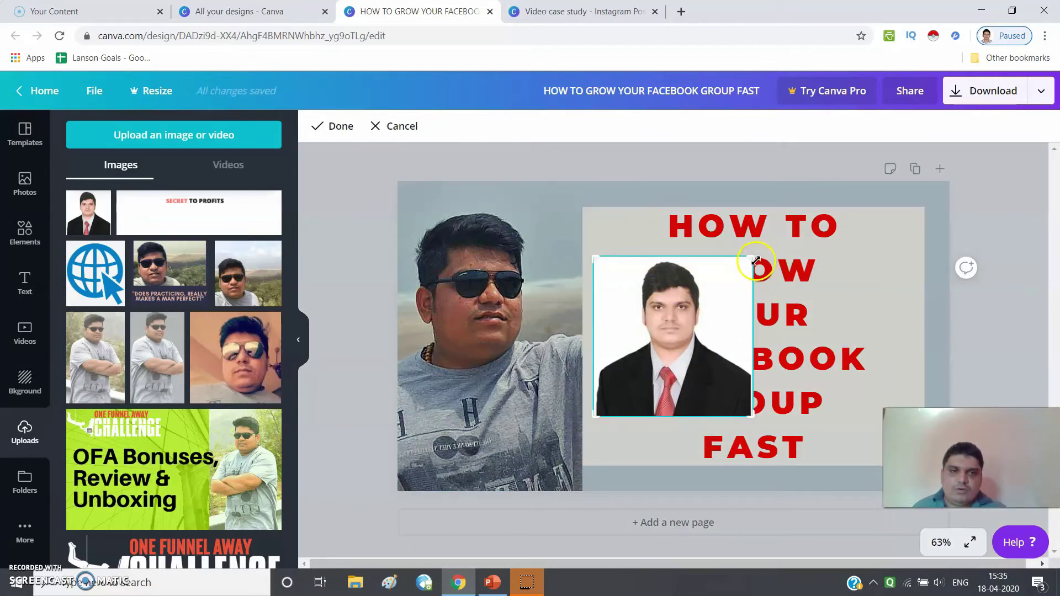
mouse_move(756, 262)
left_mouse_down()
mouse_move(774, 216)
mouse_move(743, 263)
mouse_move(754, 260)
left_mouse_up()
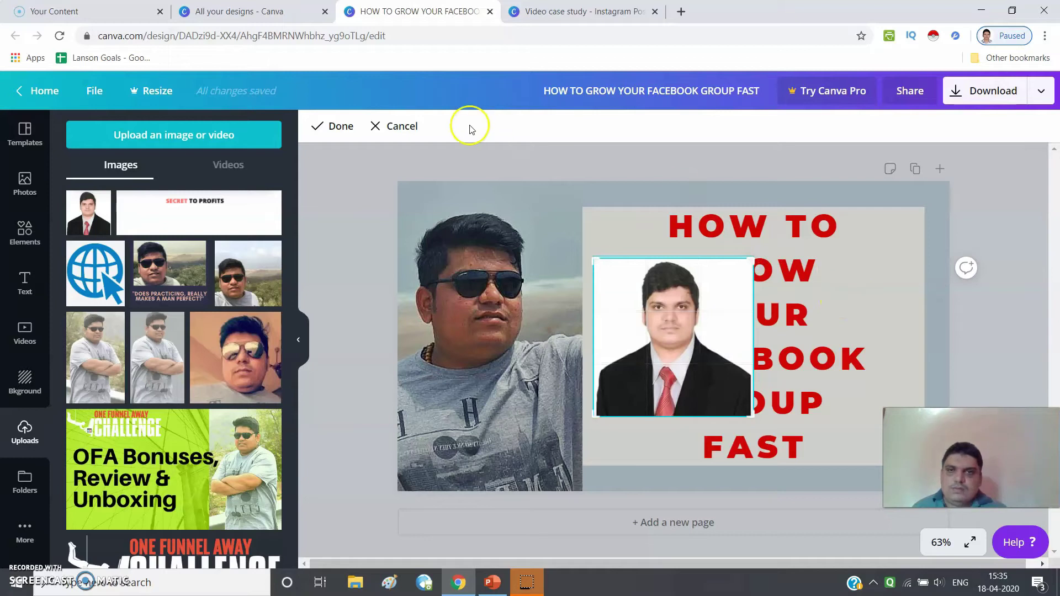
left_click(408, 129)
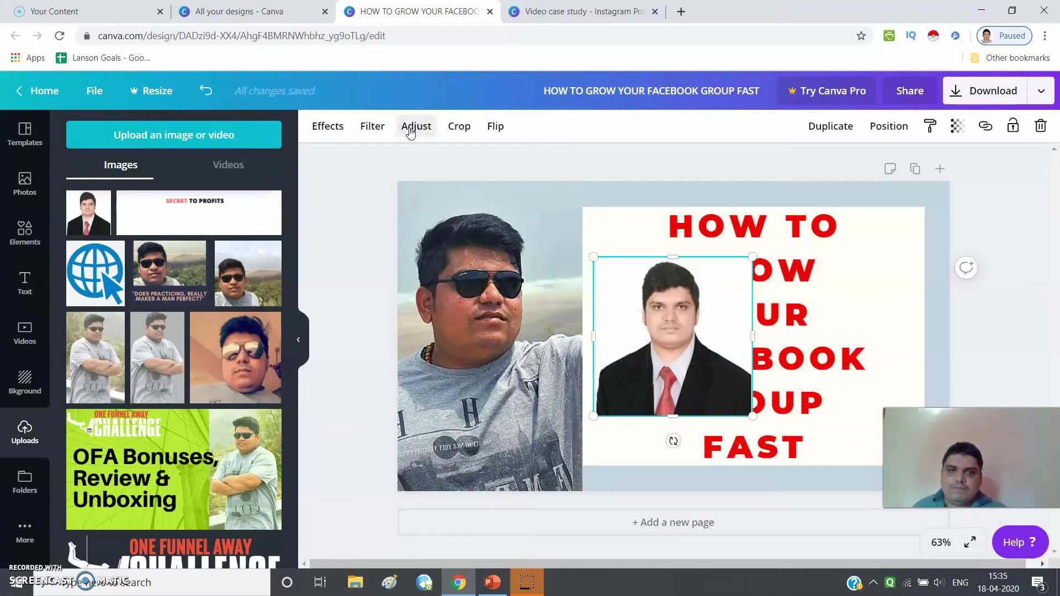
- Look through the filters and effects available for the black suit portrait
left_click(372, 126)
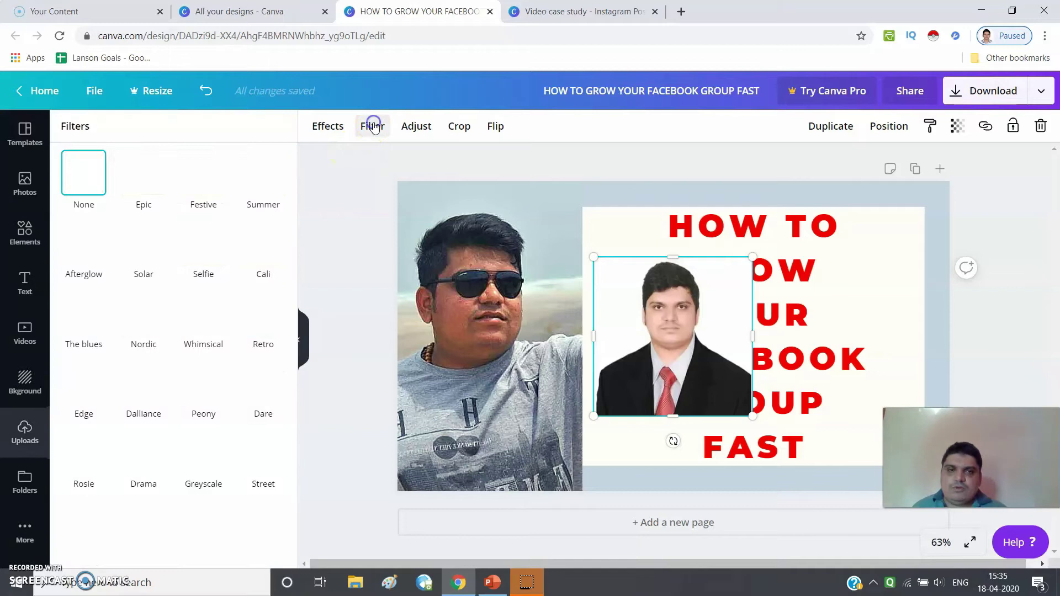
left_click(329, 126)
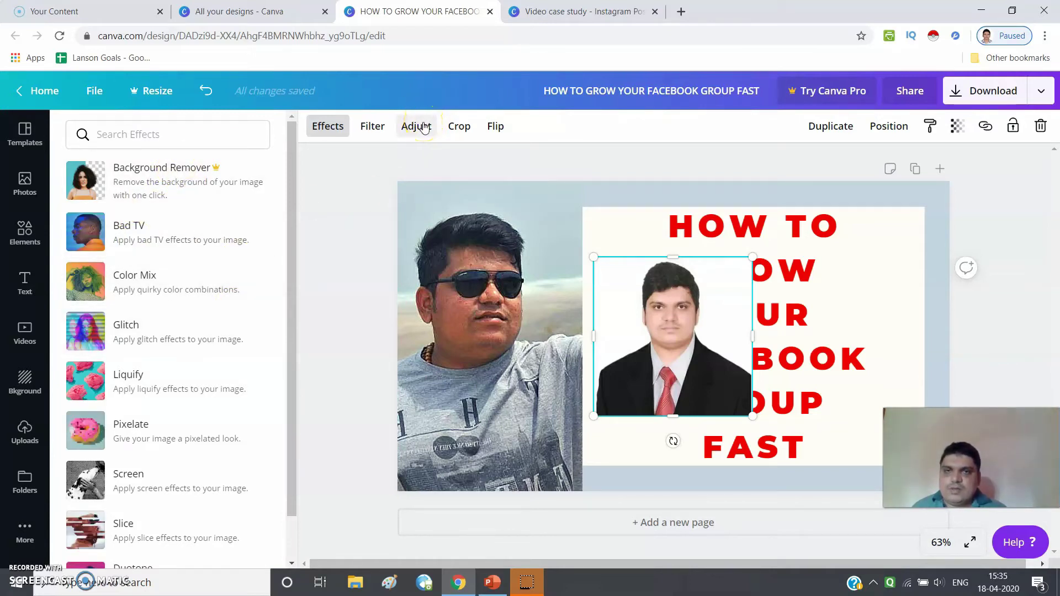
left_click(338, 127)
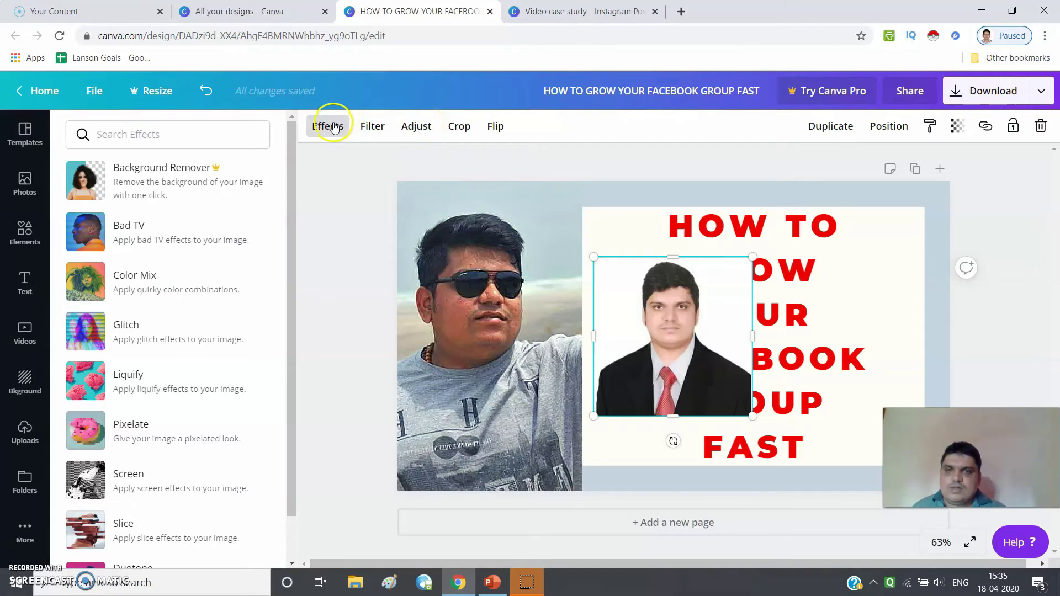
- Set the black suit portrait's brightness adjustment to 1
left_click(407, 128)
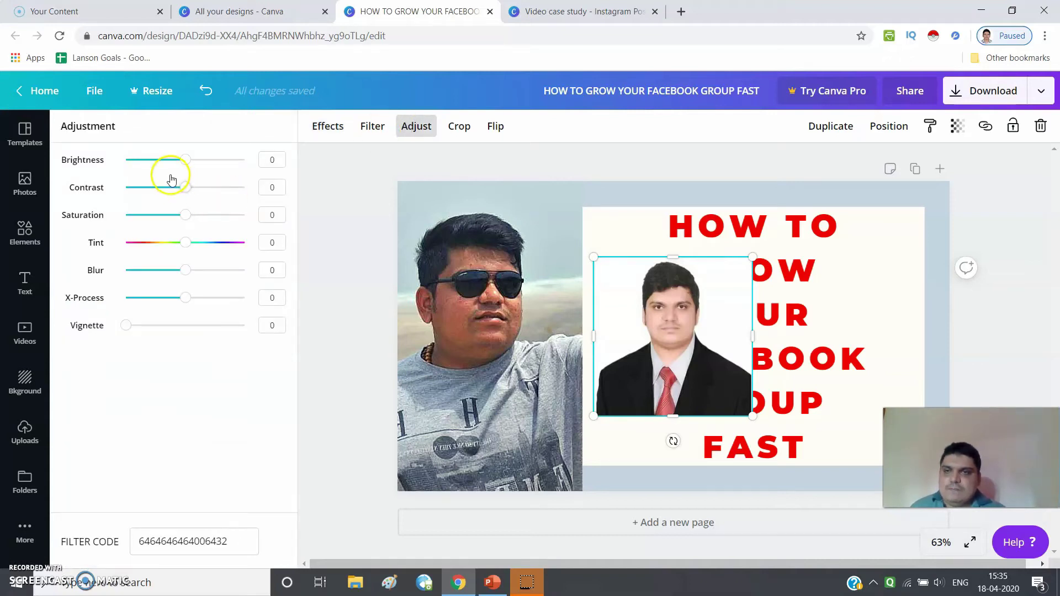
mouse_move(186, 160)
left_mouse_down()
mouse_move(173, 160)
mouse_move(187, 160)
left_mouse_up()
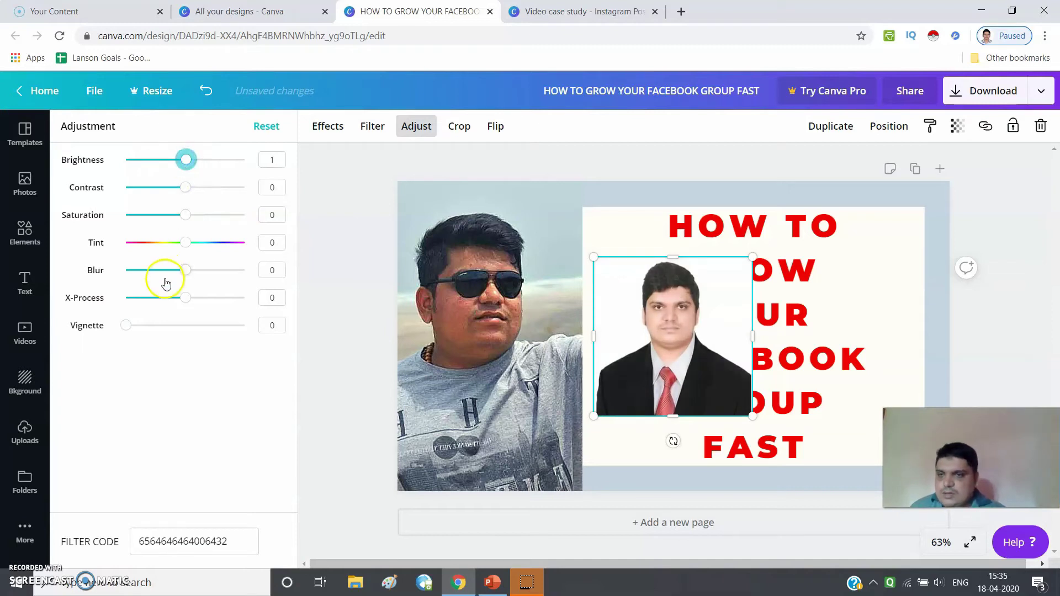
- Set the black suit portrait's contrast adjustment to -3 and its tint to 0
left_click(108, 226)
left_click_drag(185, 190, 184, 188)
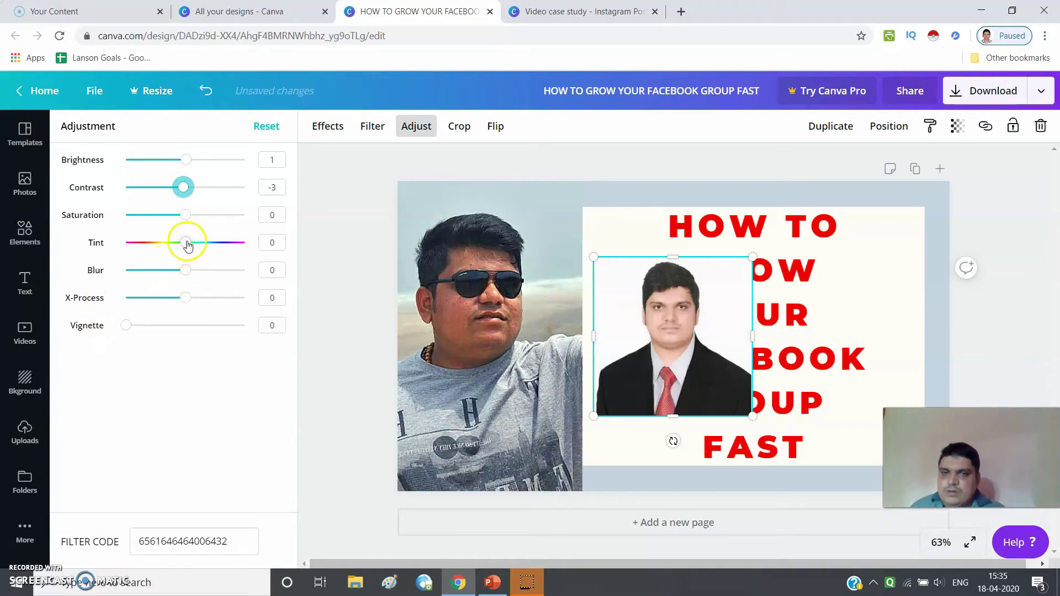
mouse_move(187, 246)
left_mouse_down()
mouse_move(177, 244)
mouse_move(186, 242)
left_mouse_up()
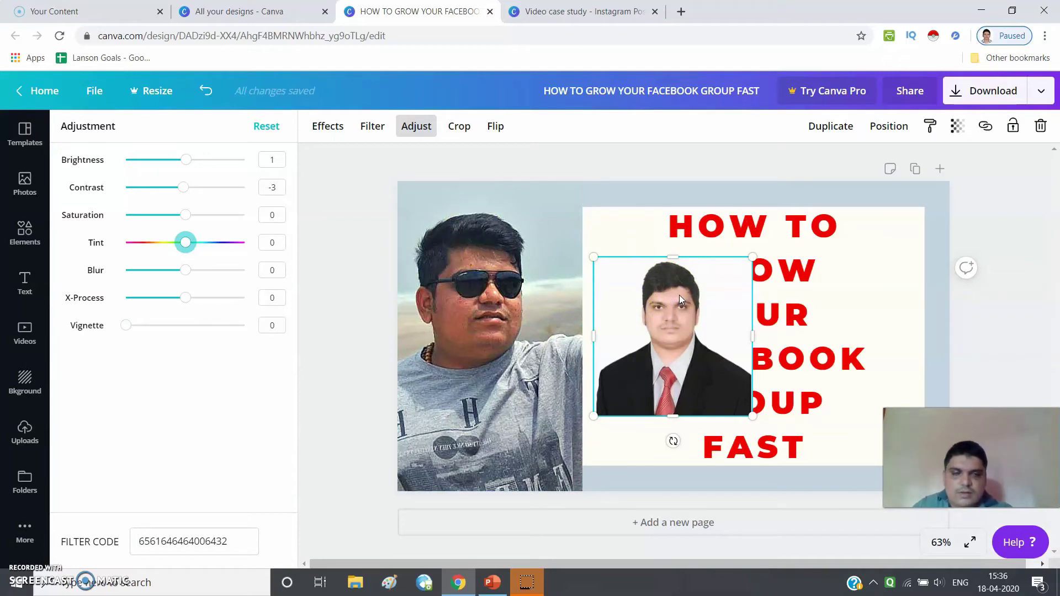
- Delete the black suit portrait from the Facebook group thumbnail
left_click(793, 196)
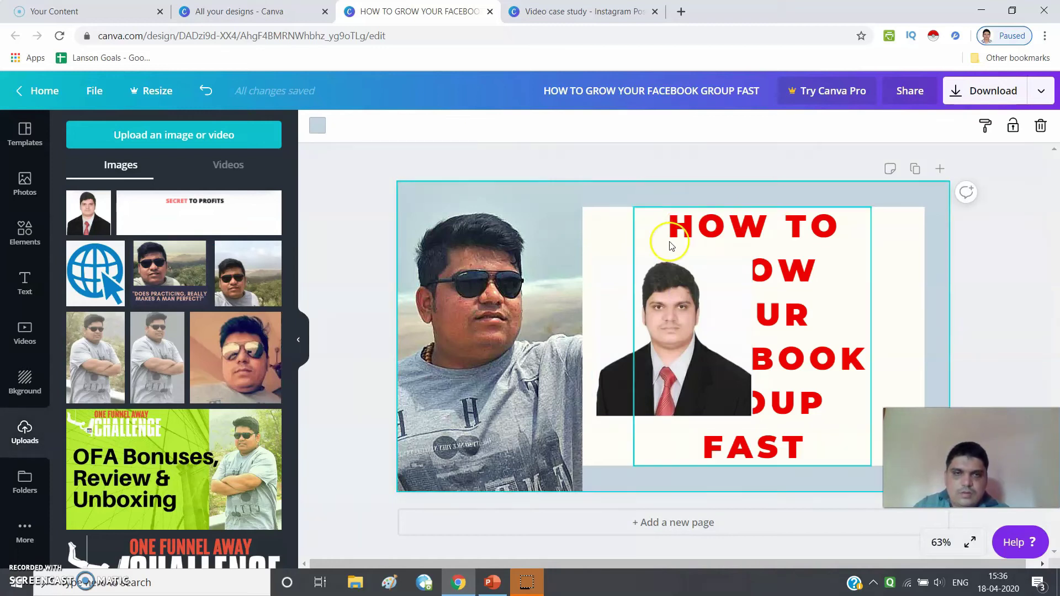
left_click(650, 273)
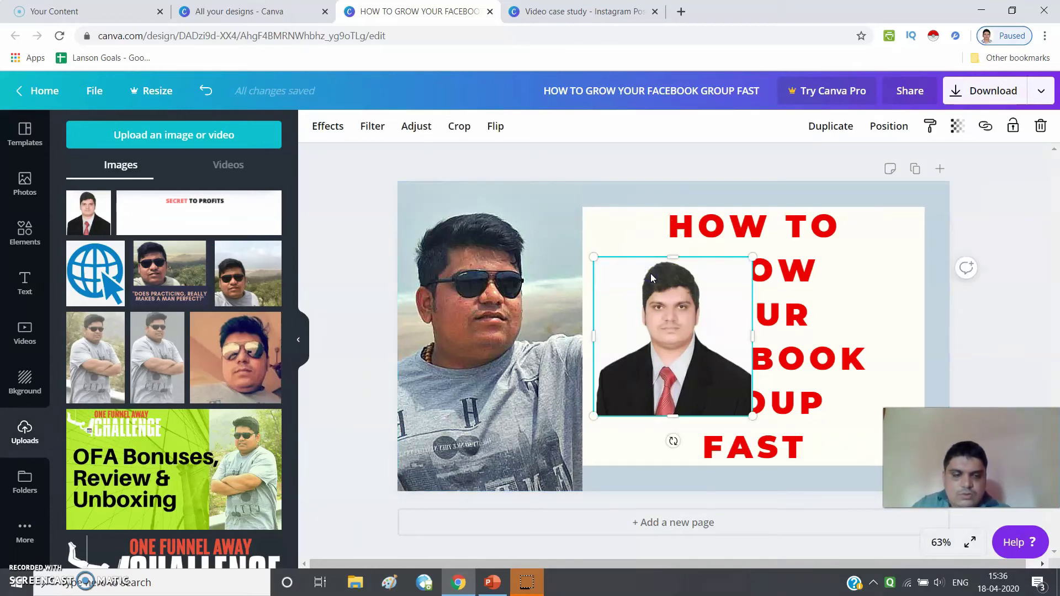
key("Delete")
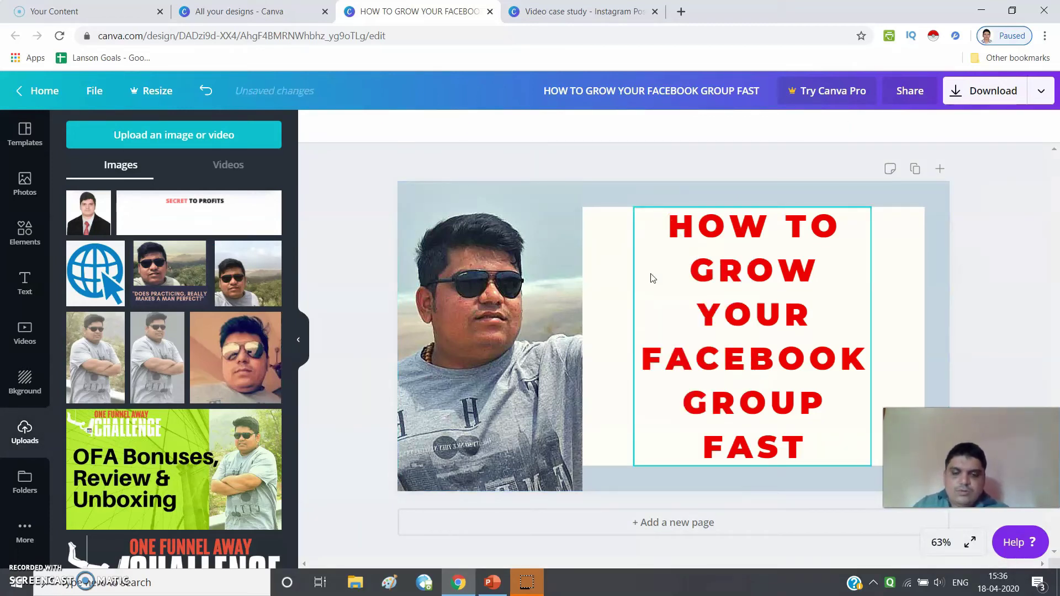
- Add a heading text box to the Facebook group thumbnail
left_click(755, 300)
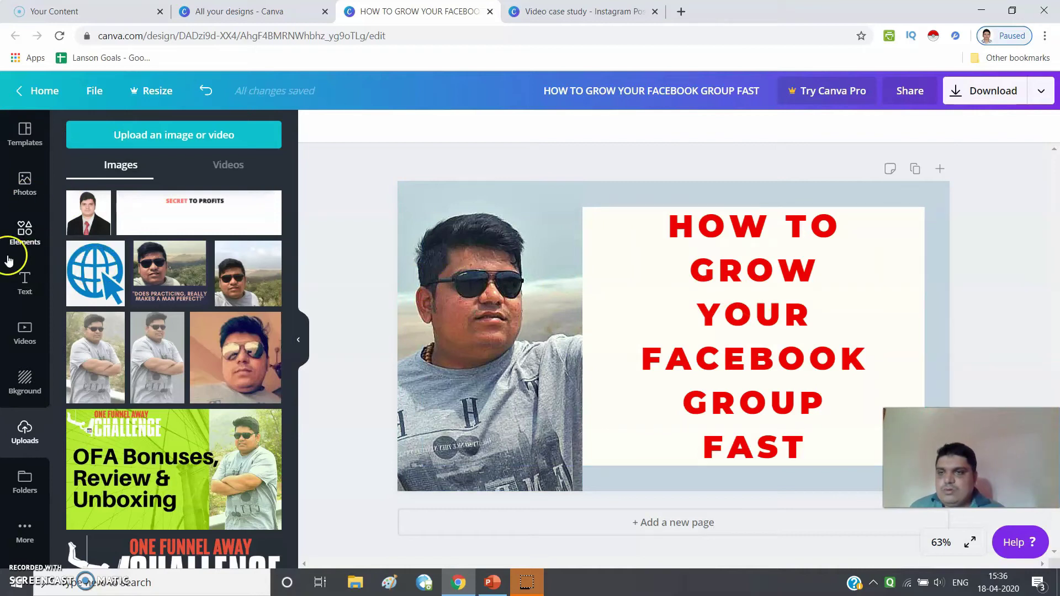
left_click(32, 286)
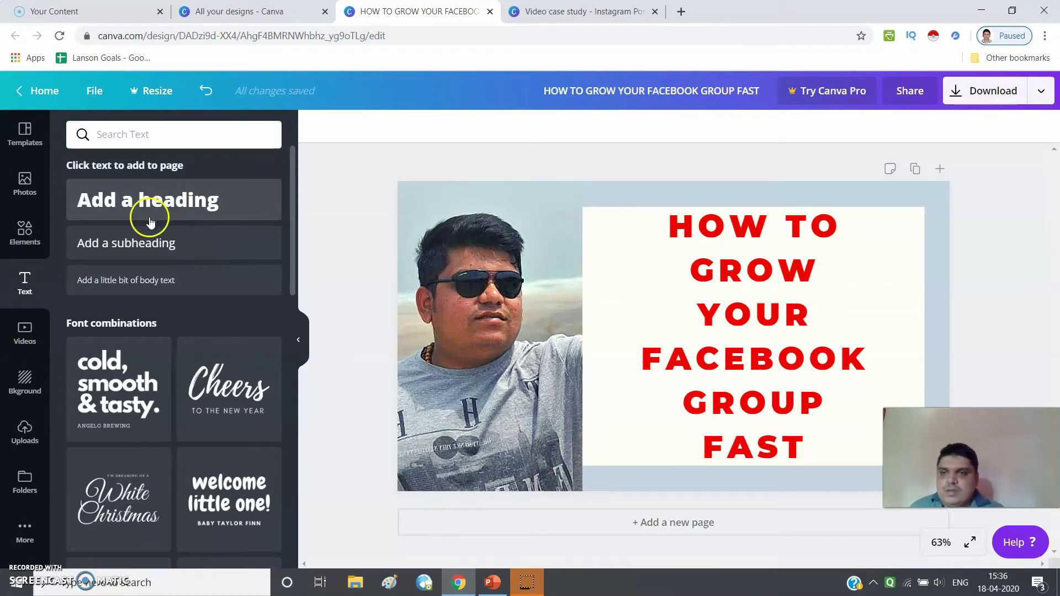
left_click(223, 207)
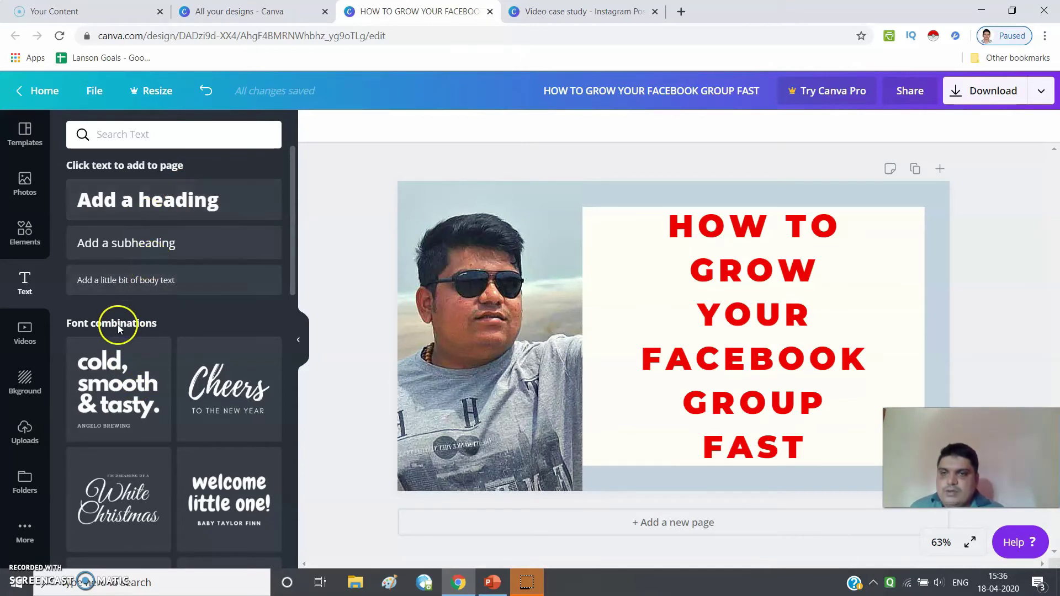
left_click(229, 396)
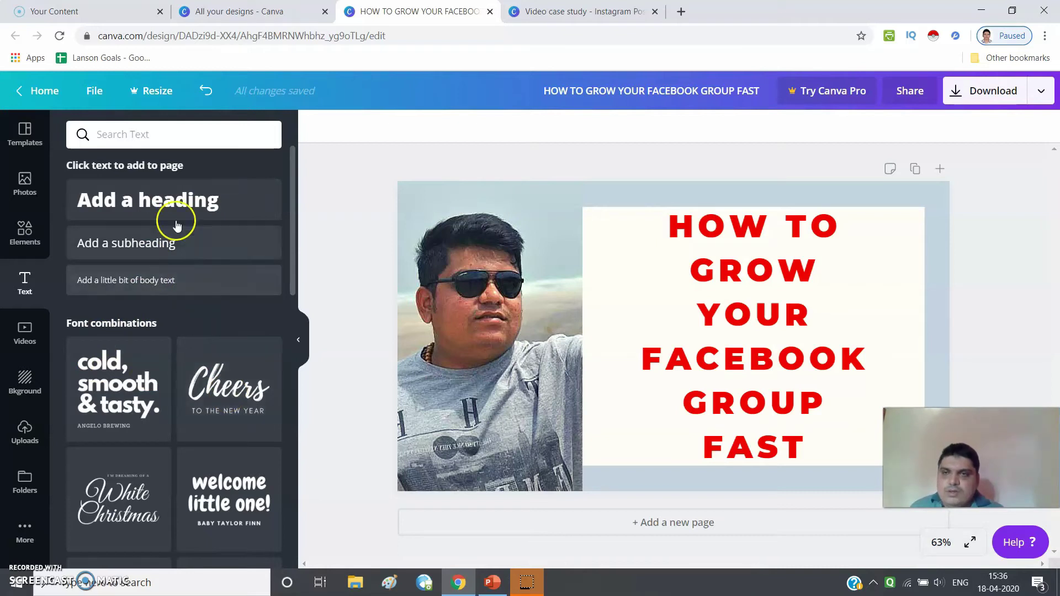
left_click(177, 203)
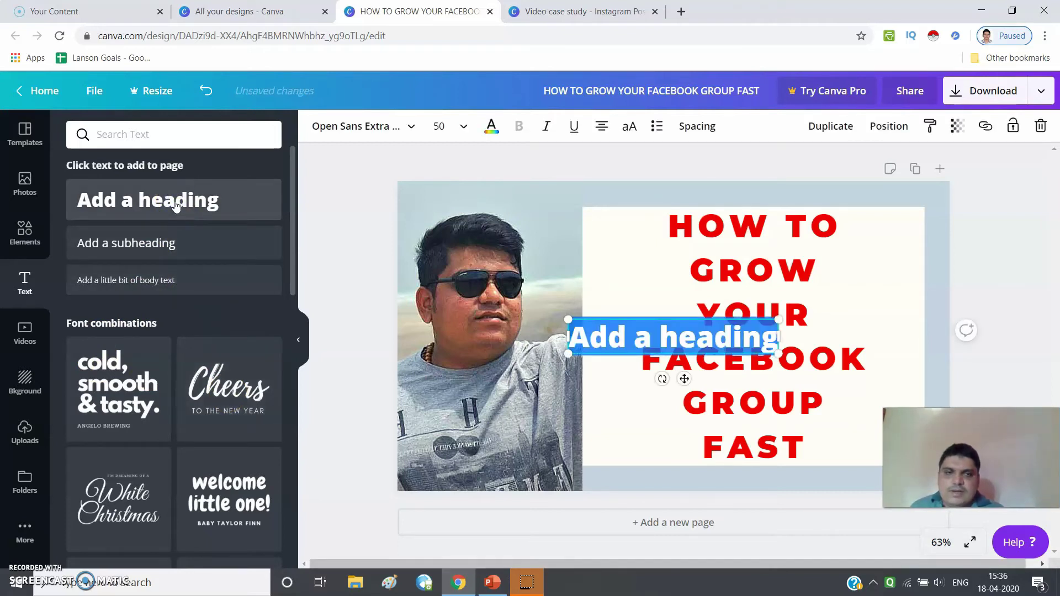
- Edit the new heading's text to read "Add a headig"
left_click(640, 345)
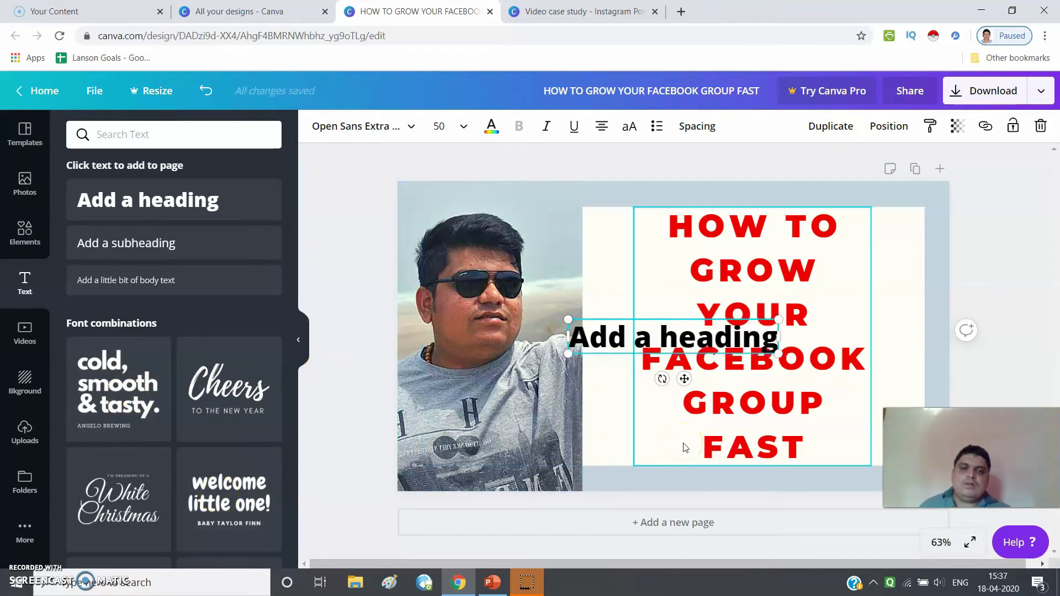
left_click(617, 336)
left_click(618, 336)
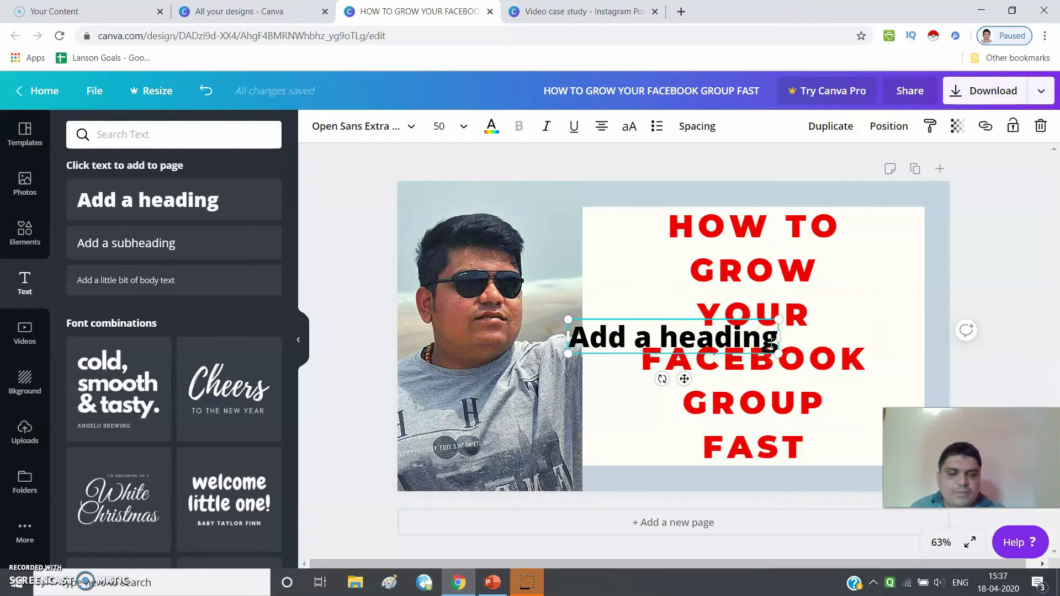
left_click(482, 262)
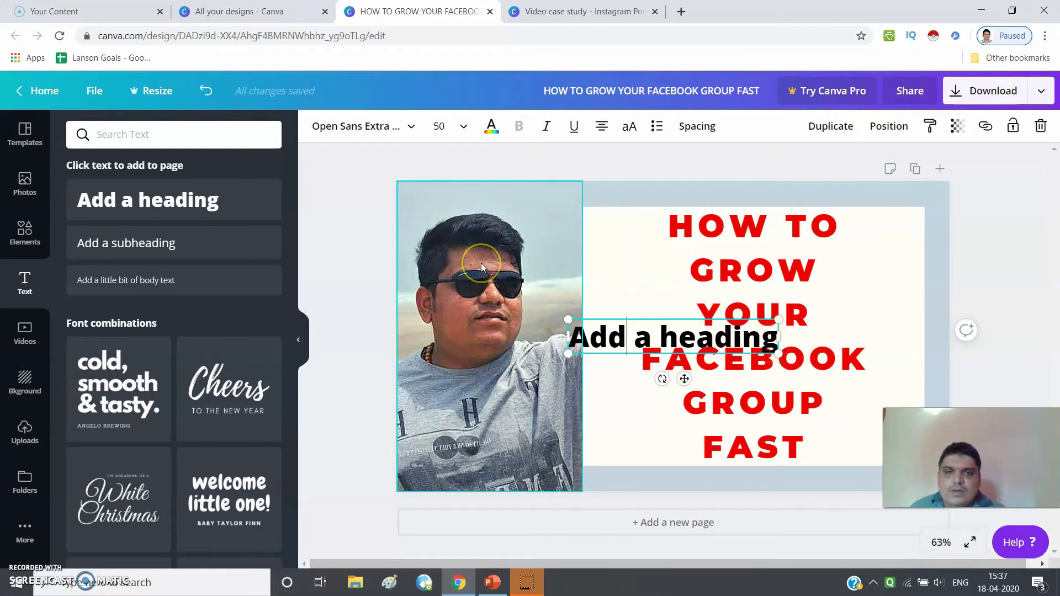
left_click(390, 248)
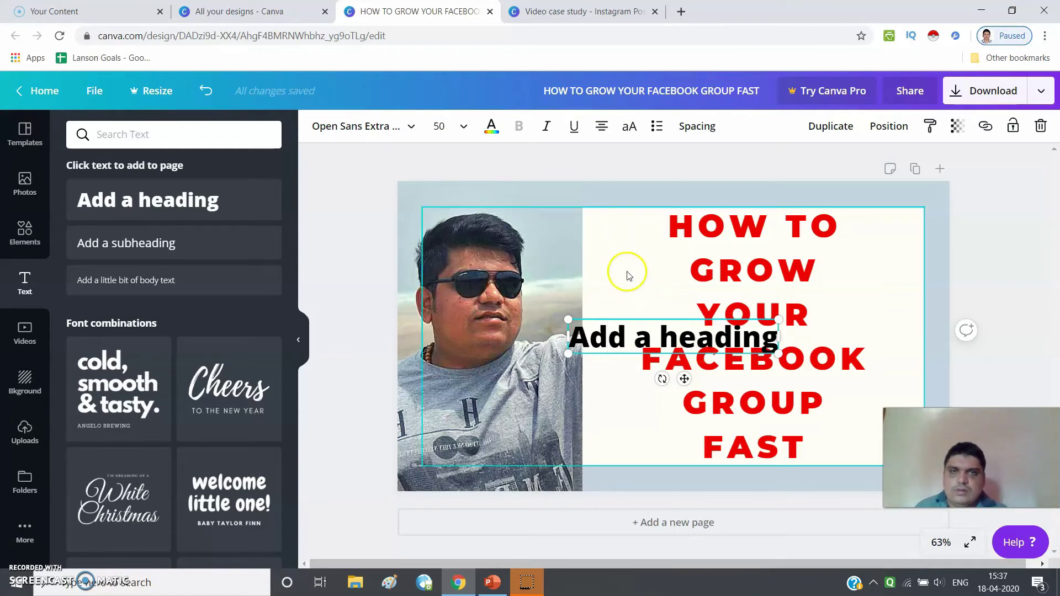
left_click(753, 335)
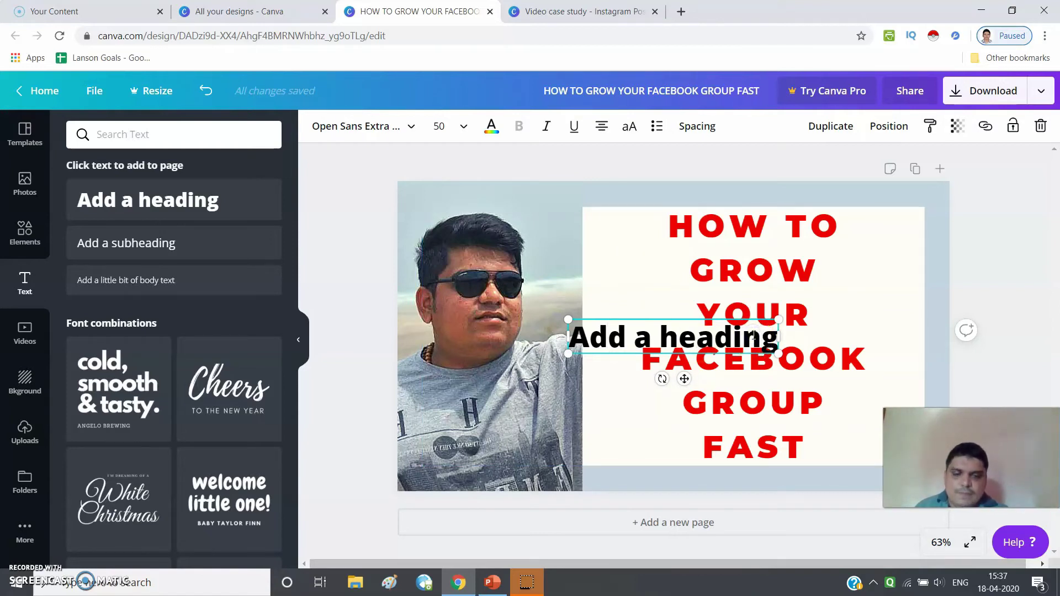
key("BackSpace")
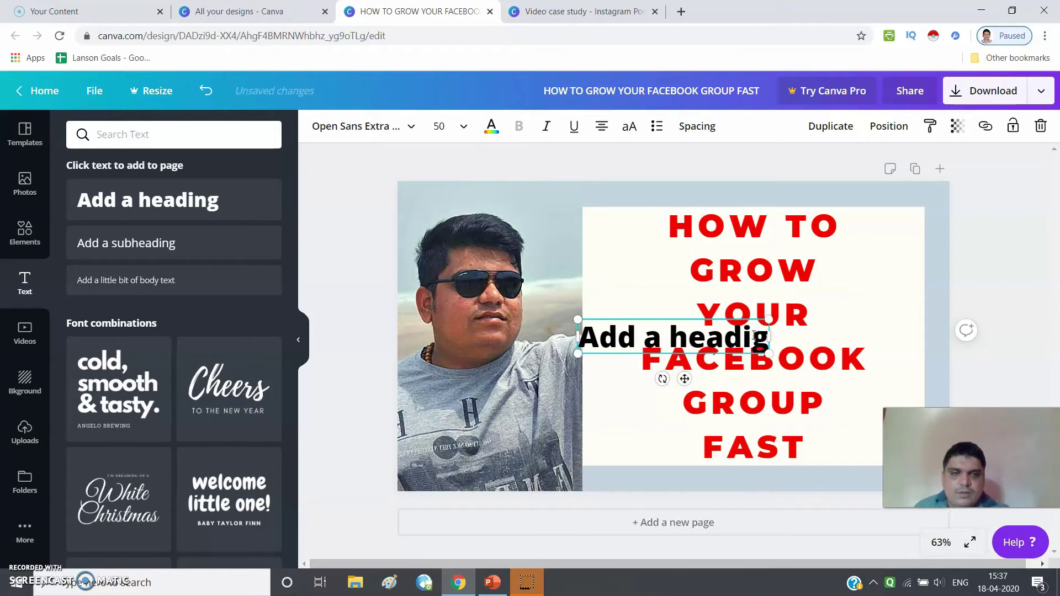
left_click(706, 326)
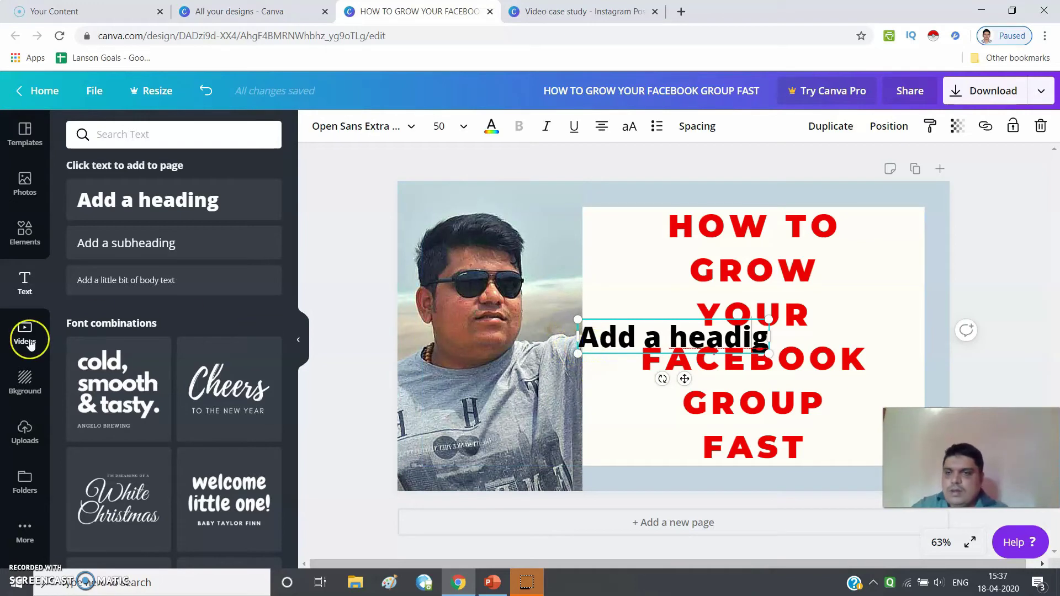
- Open the "How to get free leads for your business online in 2020" design from all designs and select its upper-left crab
left_click(26, 232)
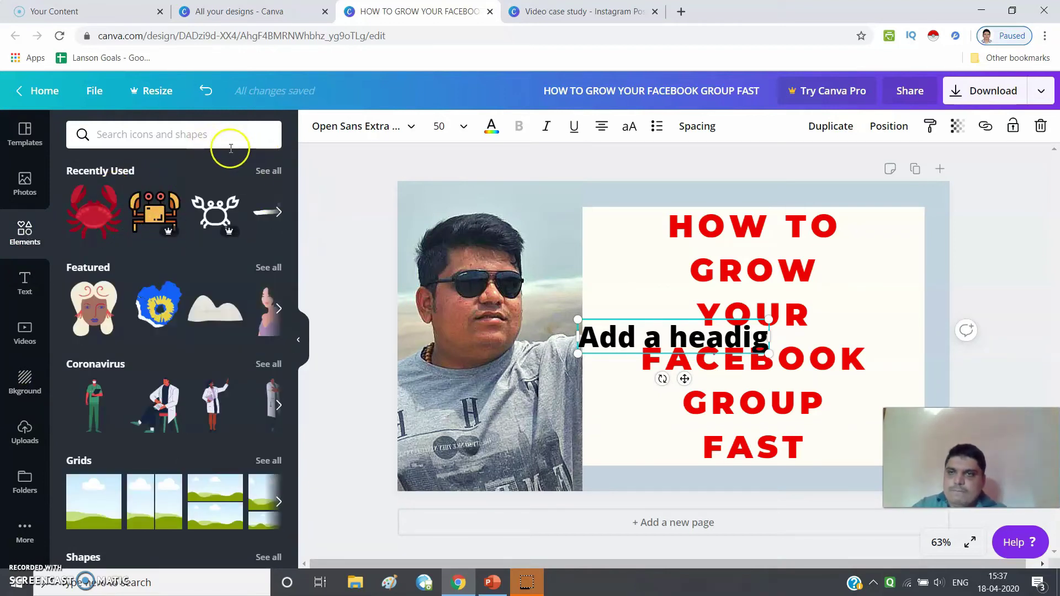
left_click(20, 90)
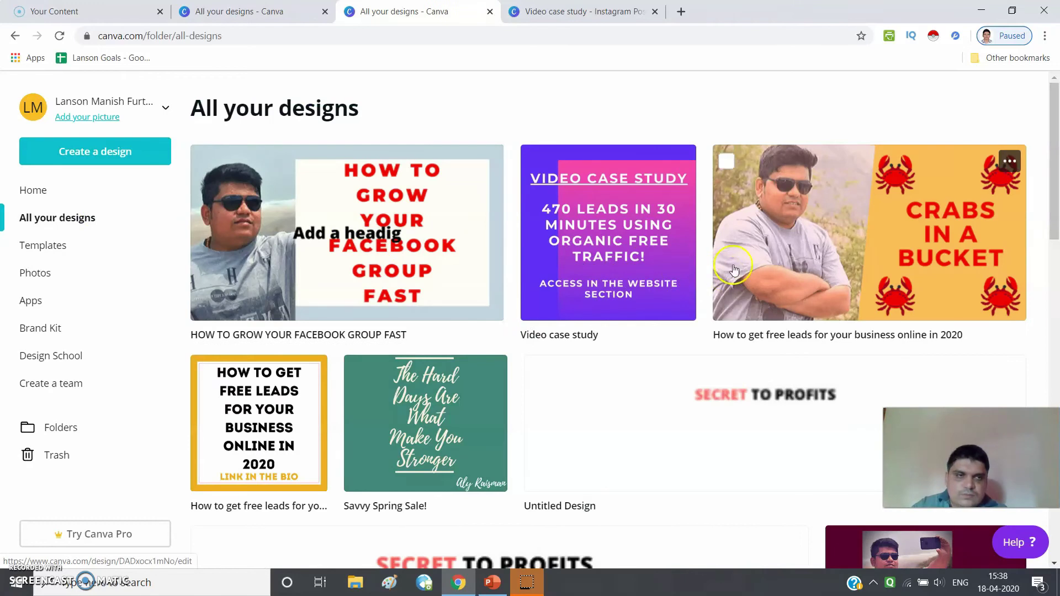
left_click(878, 220)
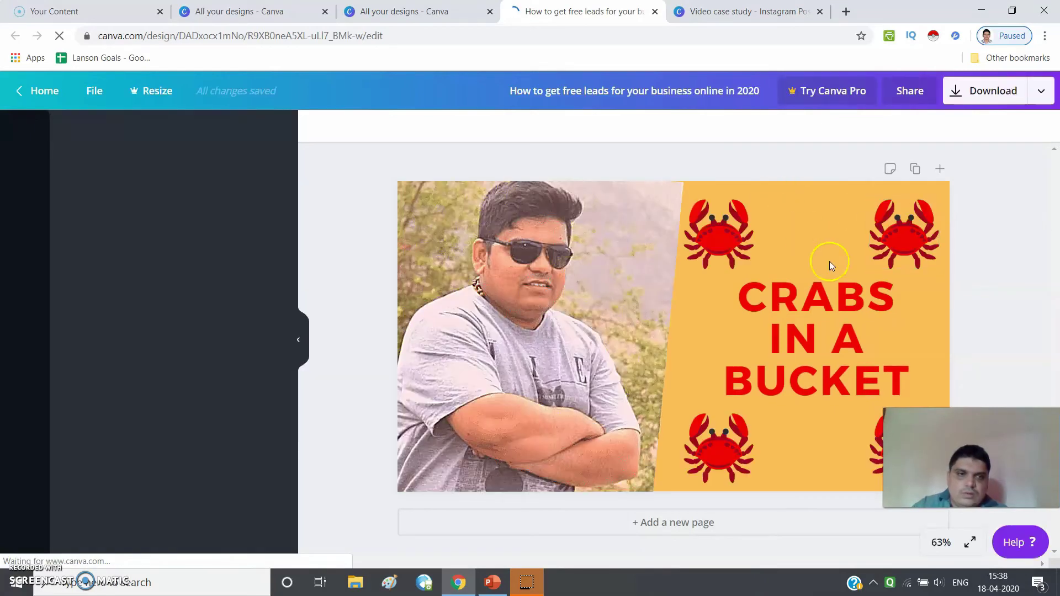
left_click(718, 237)
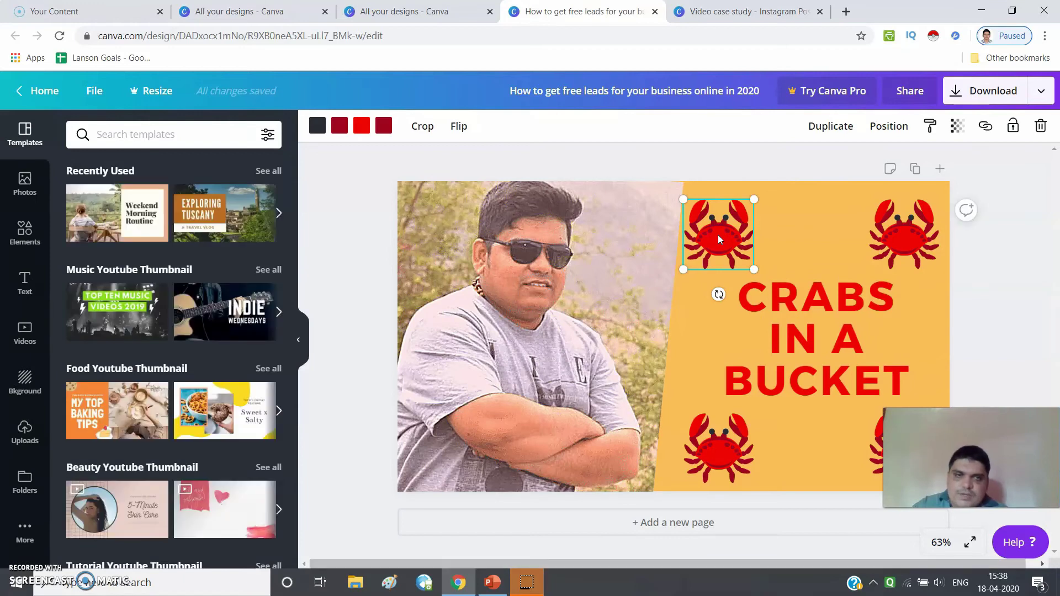
left_click(724, 248)
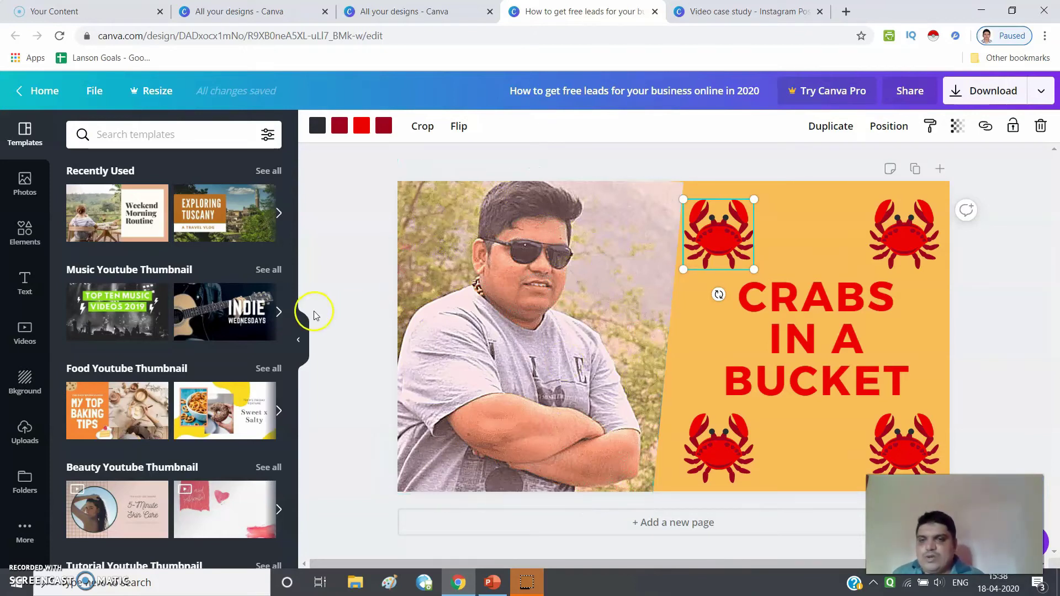
- Browse the available elements and search the icons and shapes for "arrows"
left_click(21, 252)
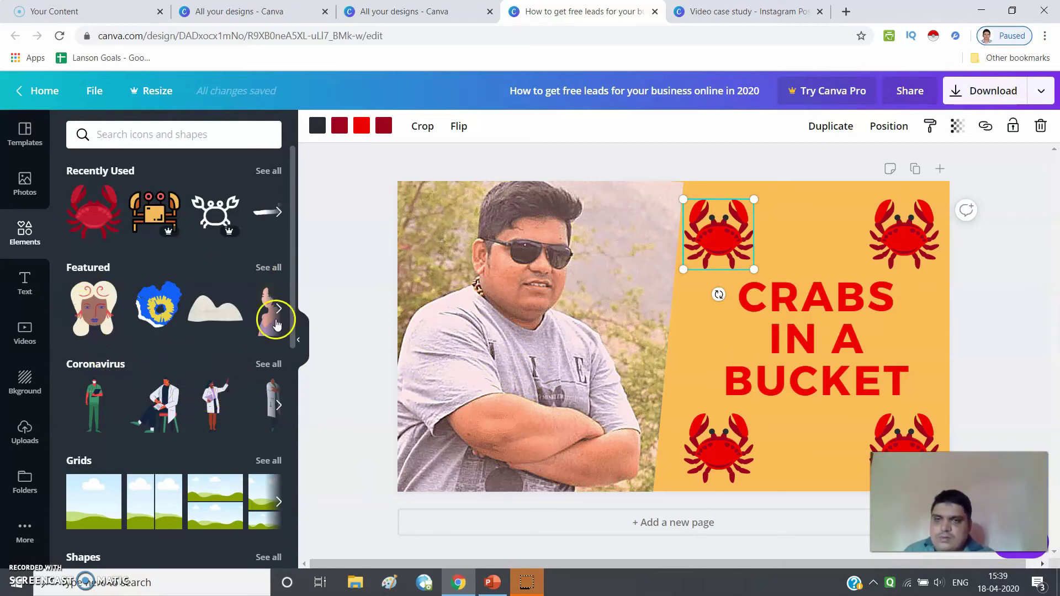
left_click_drag(294, 313, 293, 359)
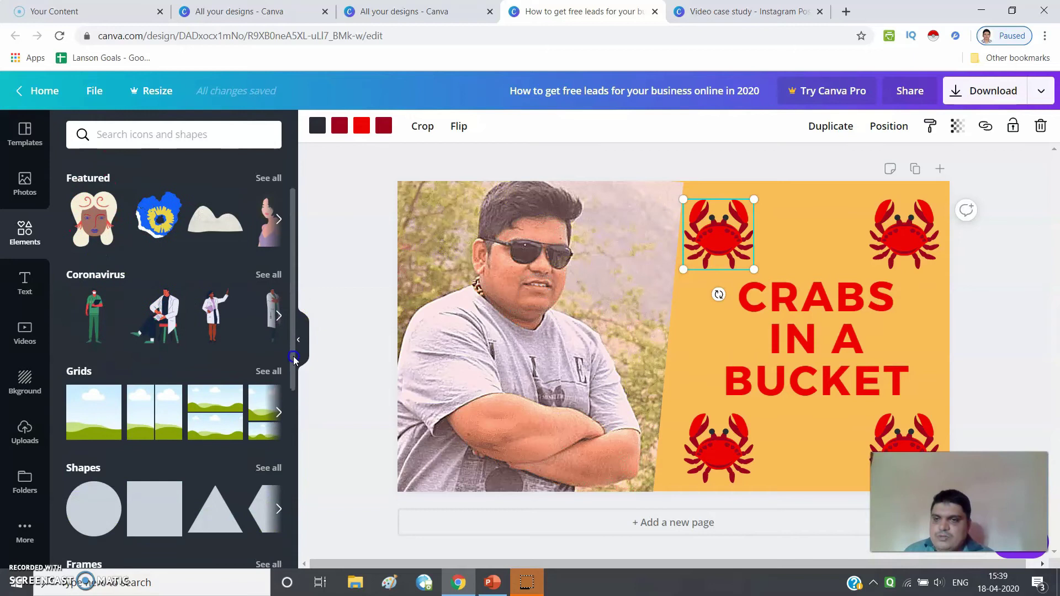
scroll(253, 208, "up", 2)
scroll(254, 208, "down", 2)
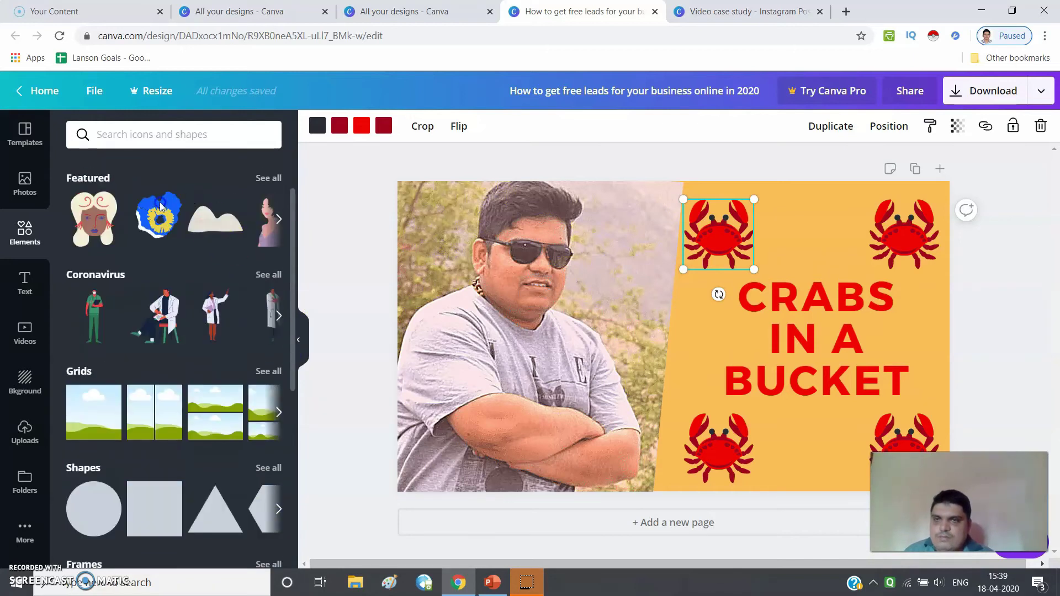
left_click(137, 133)
type("a")
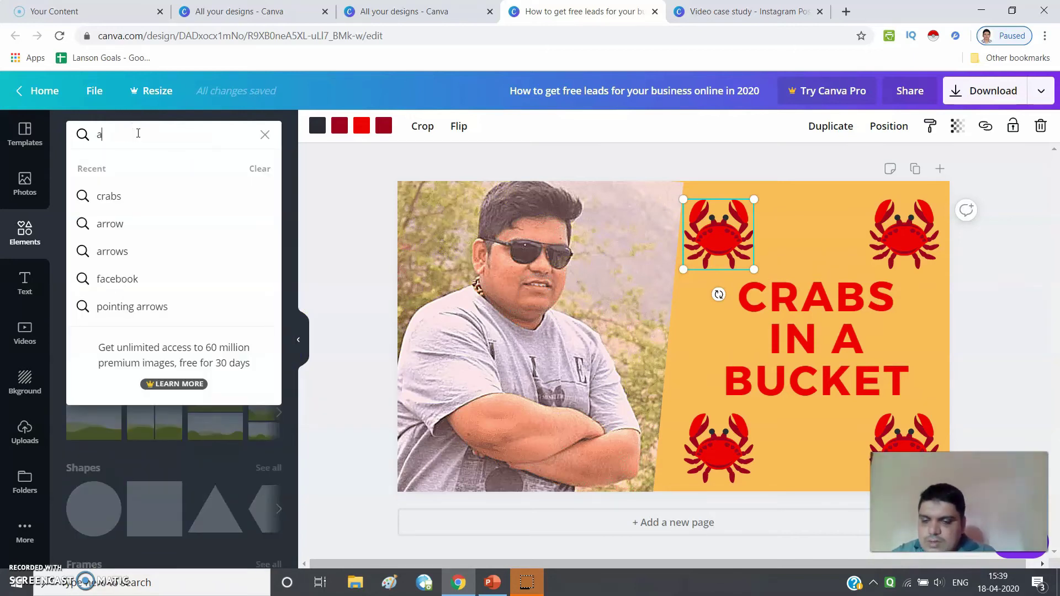
type("rro")
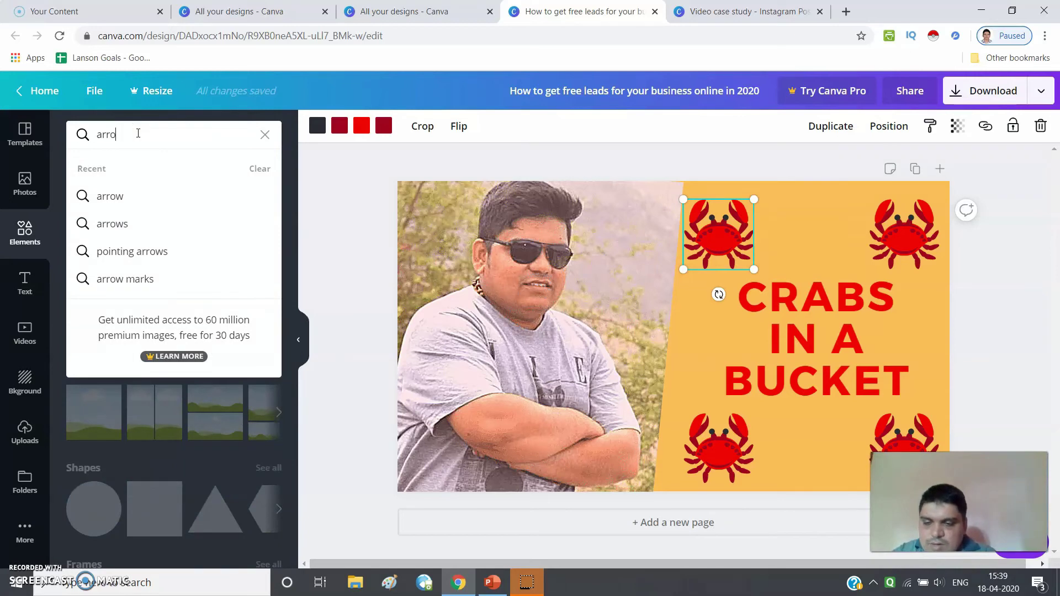
type("ws")
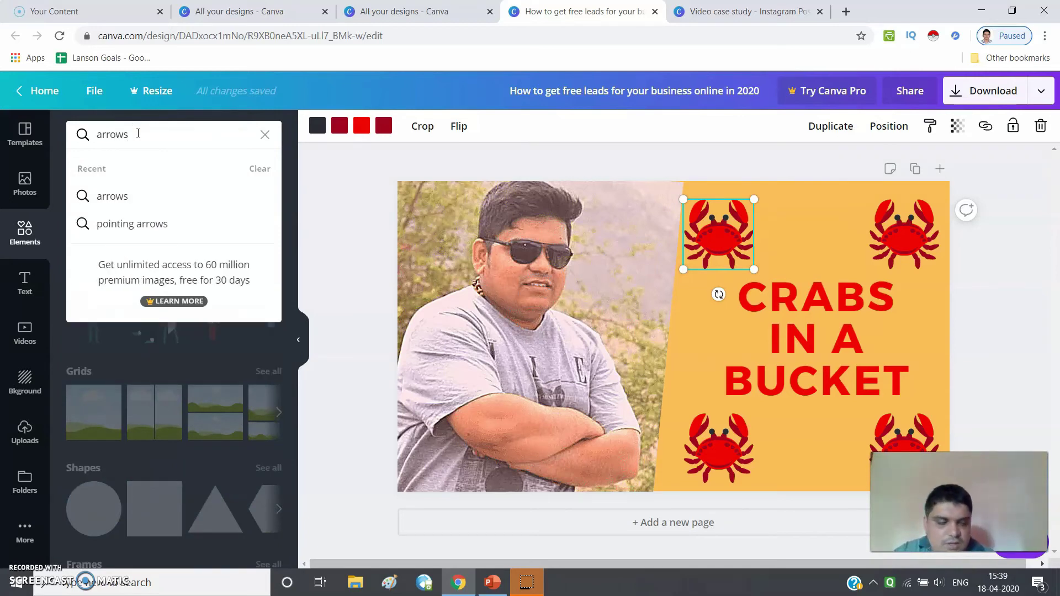
key("Return")
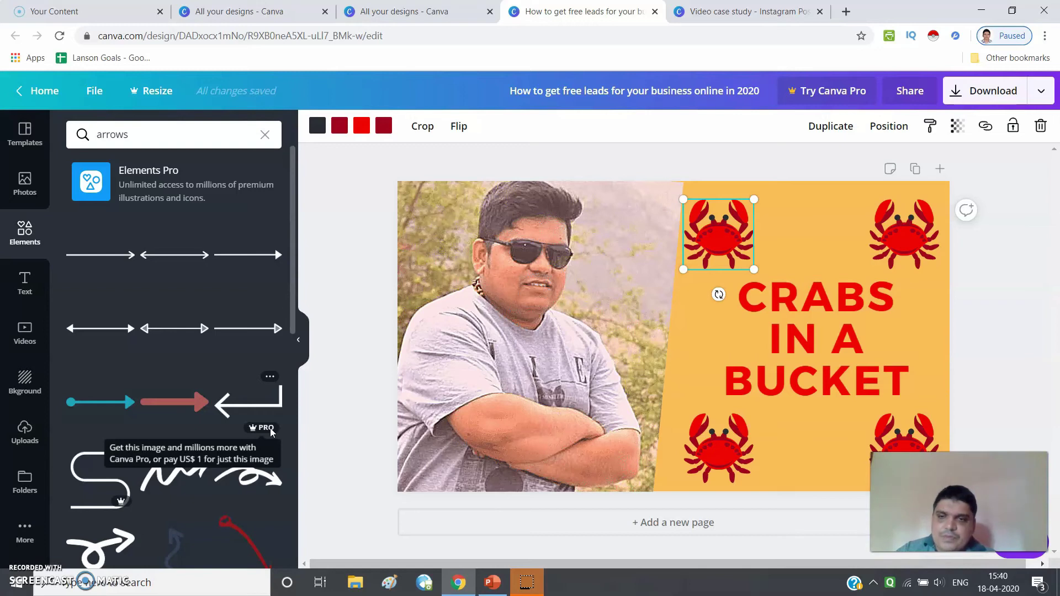
- Add the free thick arrow from the search results to the crabs thumbnail, and delete it again
left_click(236, 391)
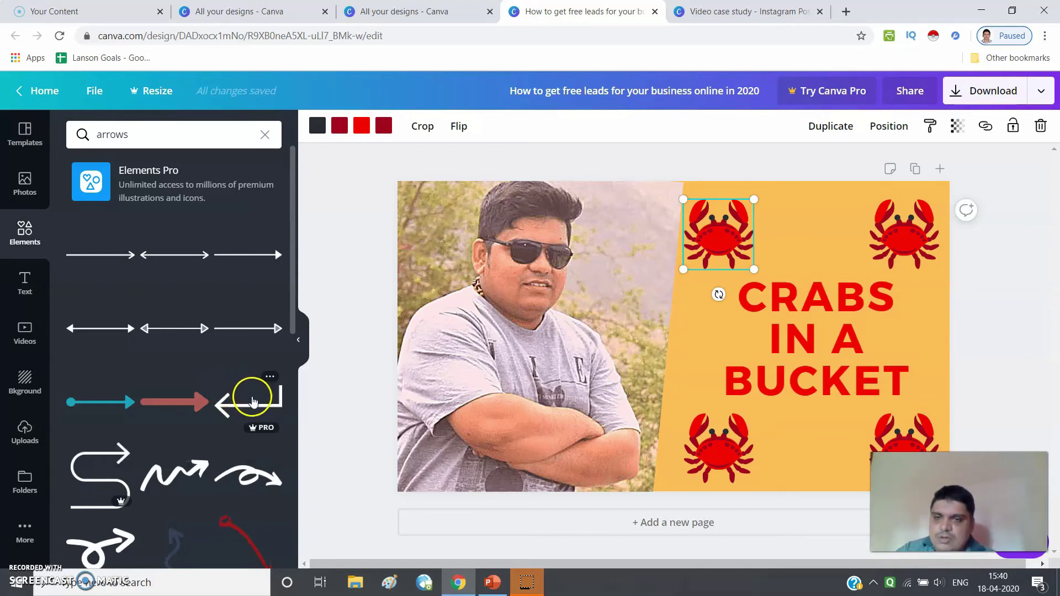
left_click(176, 407)
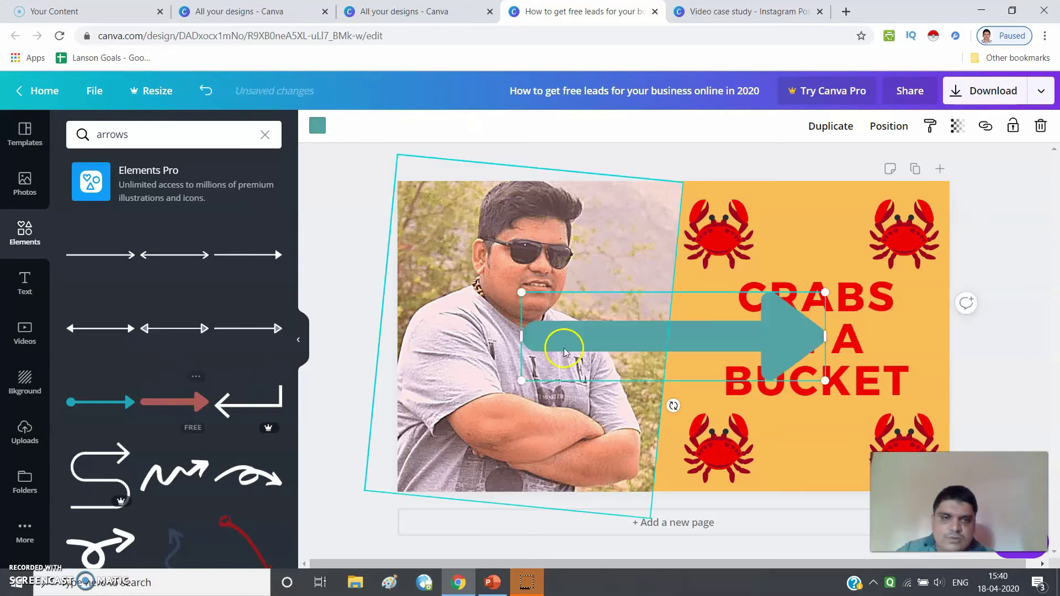
key("Delete")
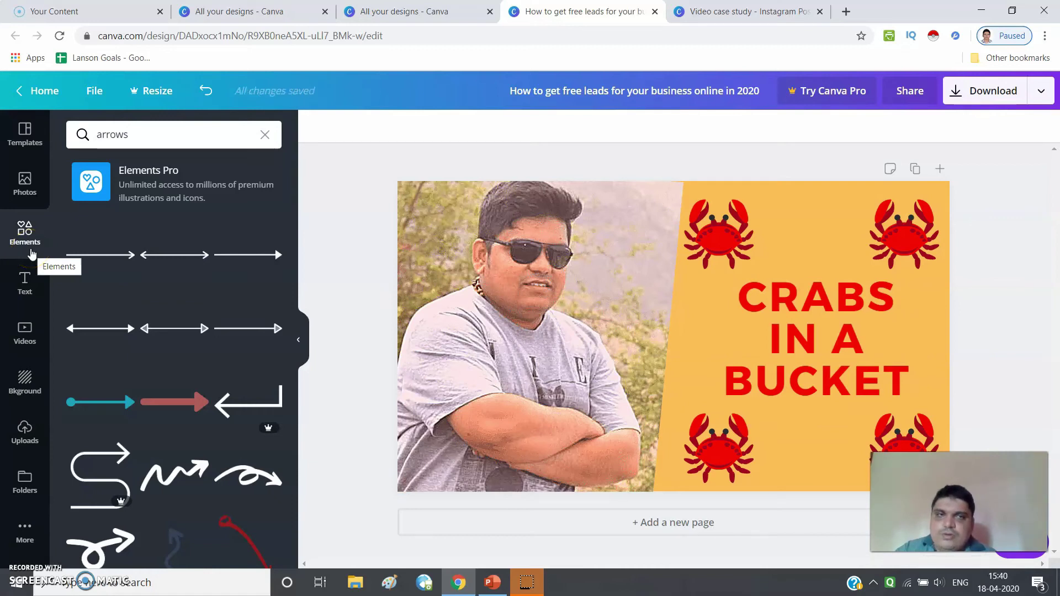
- Look through the stock photos and the thumbnail templates available for the design
left_click(20, 190)
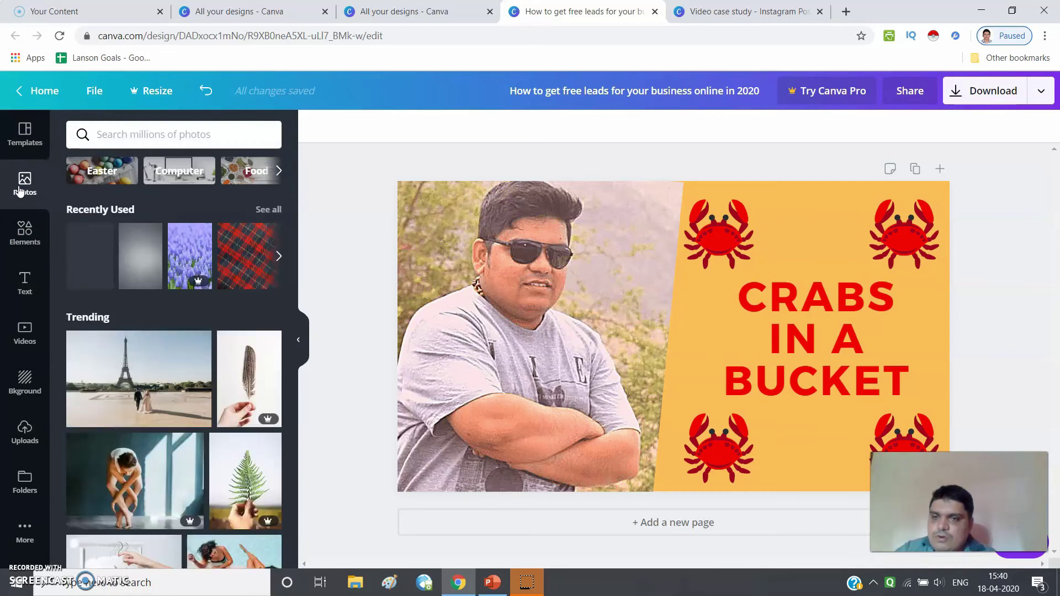
left_click(17, 142)
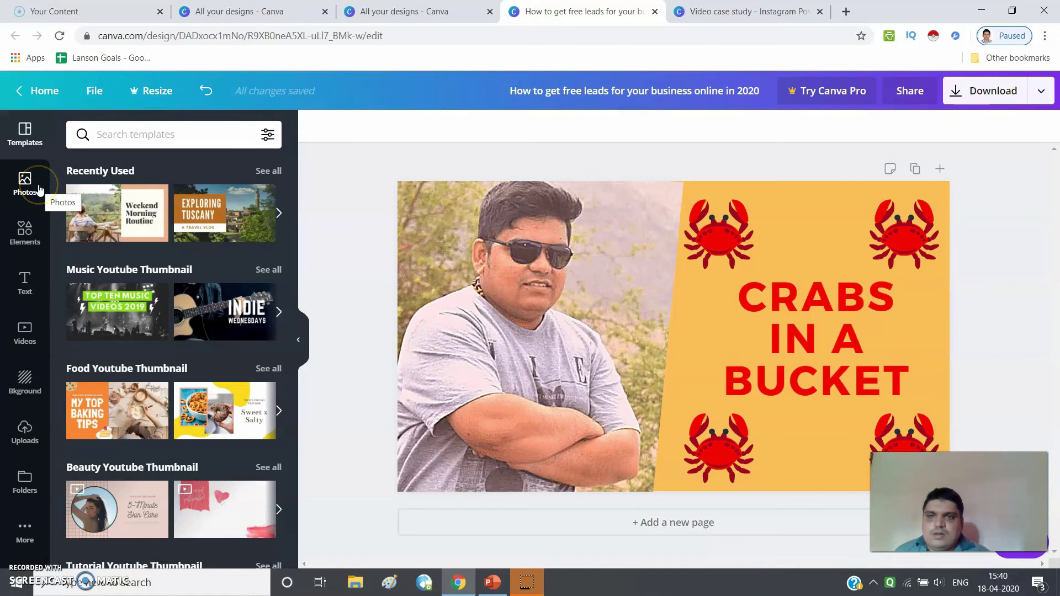
left_click(23, 181)
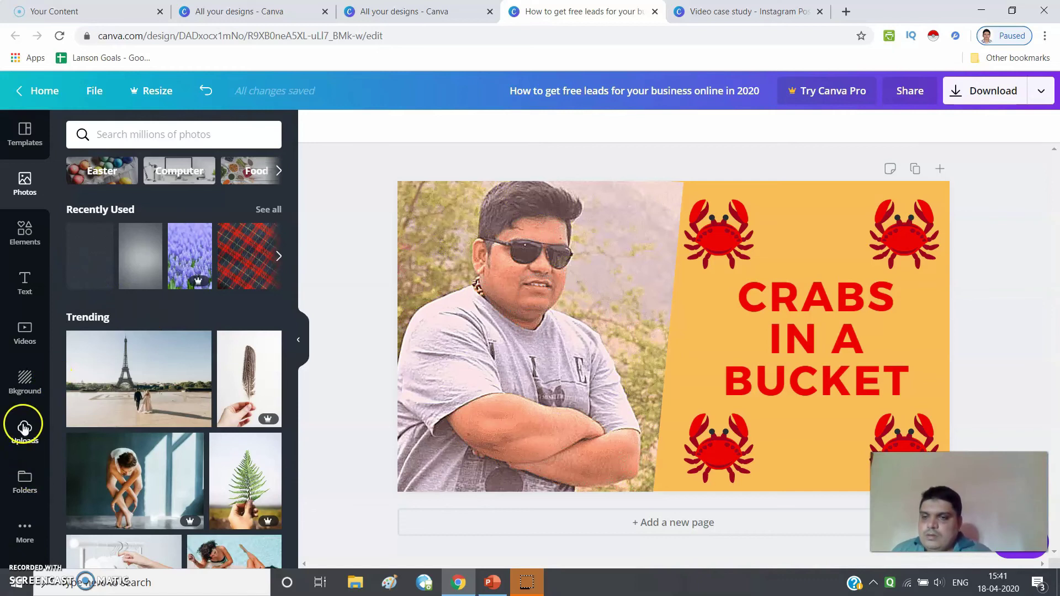
- Leave the crabs thumbnail and open the overview of all saved designs
left_click(55, 98)
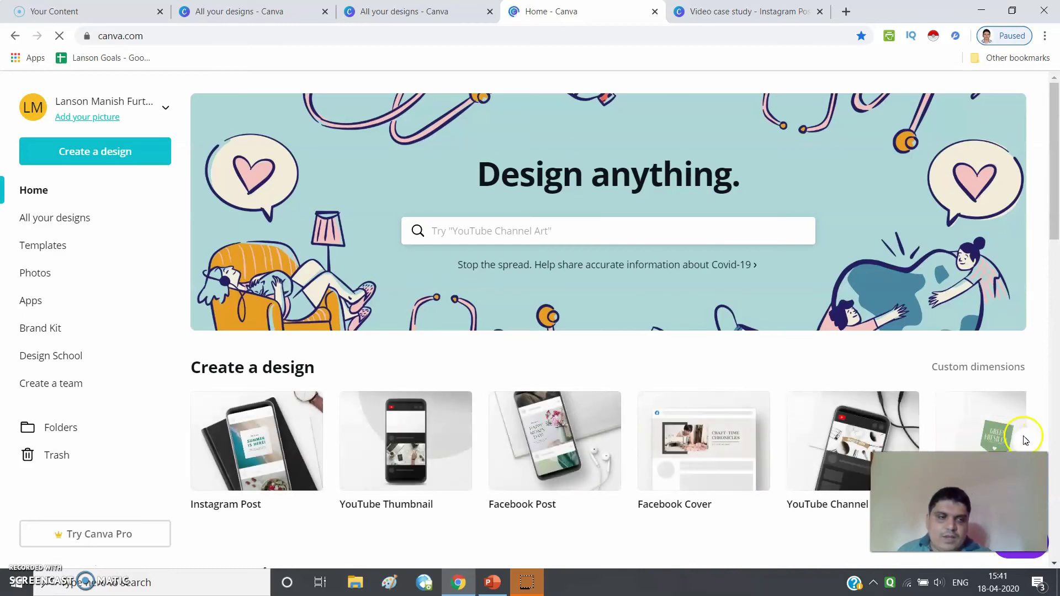
left_click(98, 223)
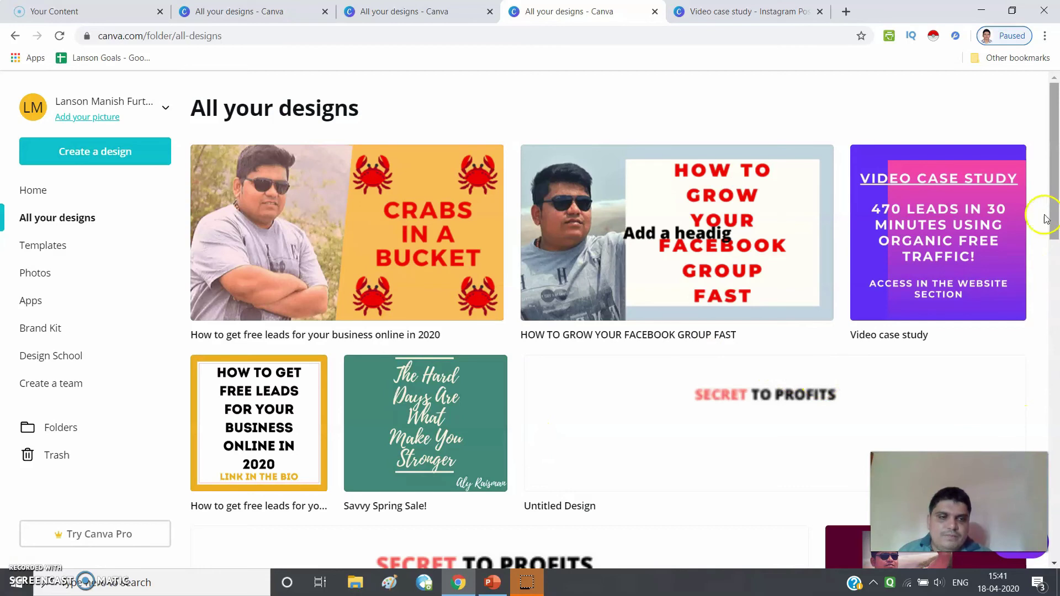
left_click_drag(994, 470, 852, 234)
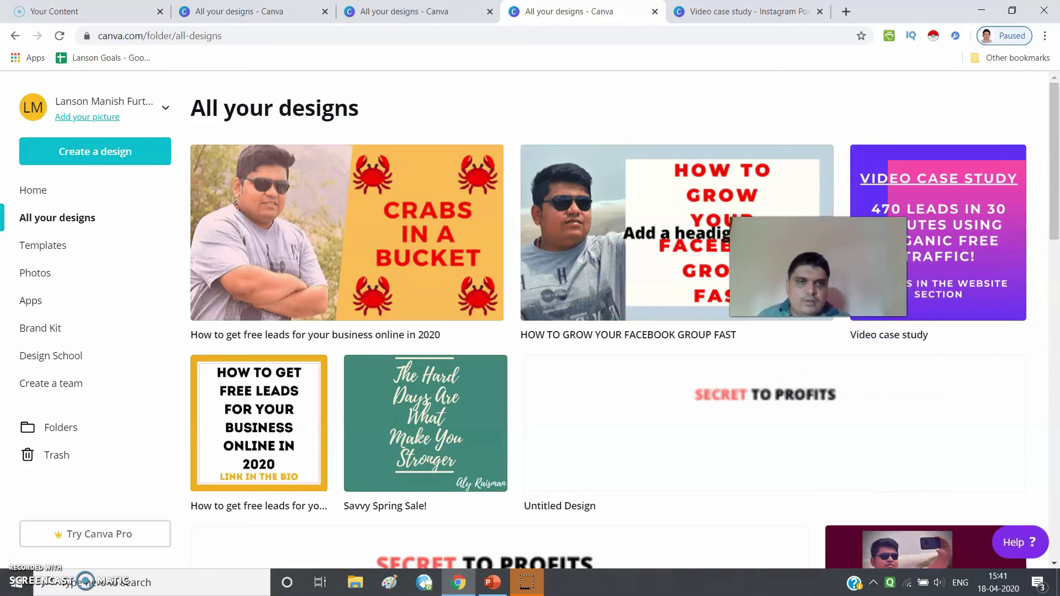
left_click_drag(852, 233, 988, 54)
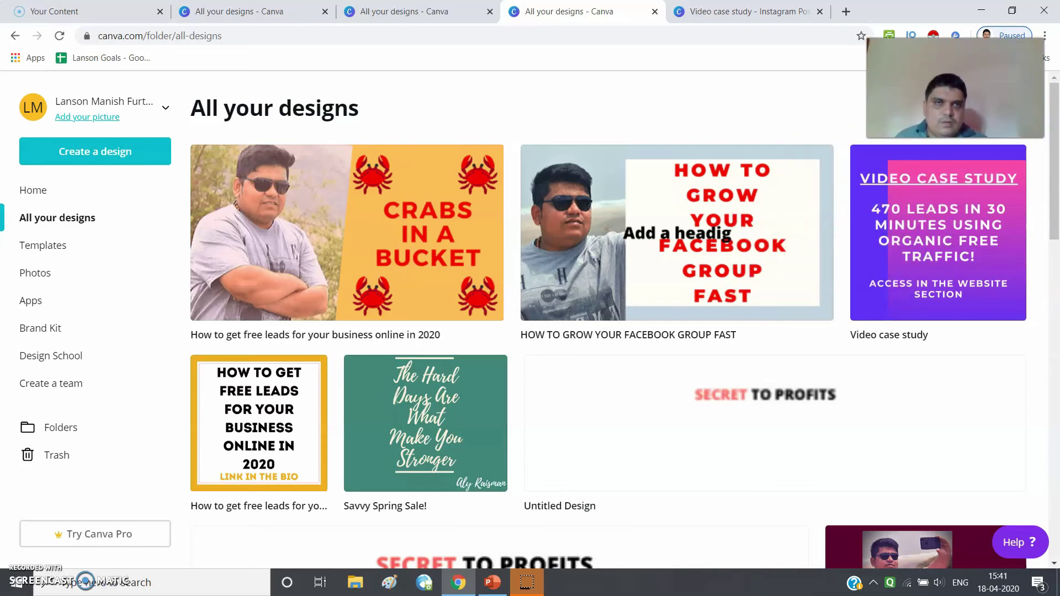
- Look through the saved designs for examples of thumbnails, posts and banners, and return towards the newer ones
left_click_drag(1056, 144, 1054, 330)
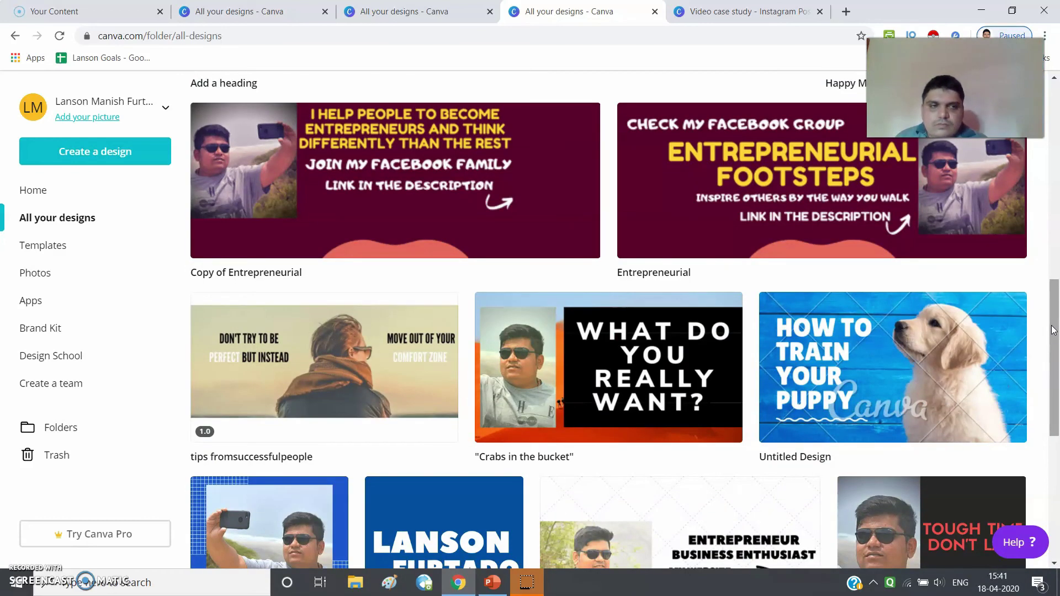
left_click(1056, 327)
left_click_drag(1057, 327, 1059, 436)
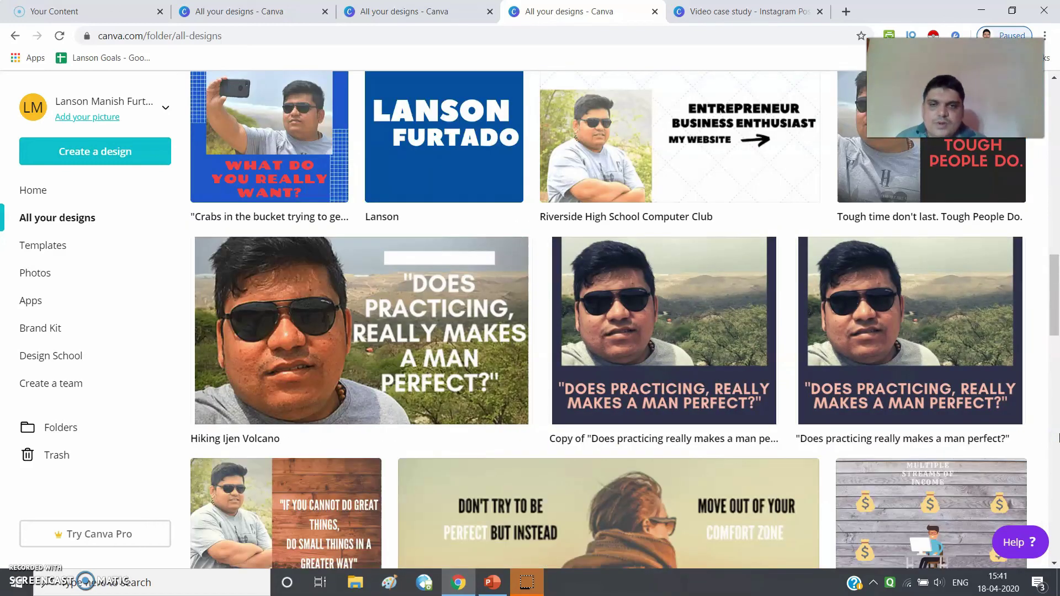
left_click_drag(1032, 307, 1055, 287)
left_click(1054, 287)
left_click_drag(1055, 287, 1055, 353)
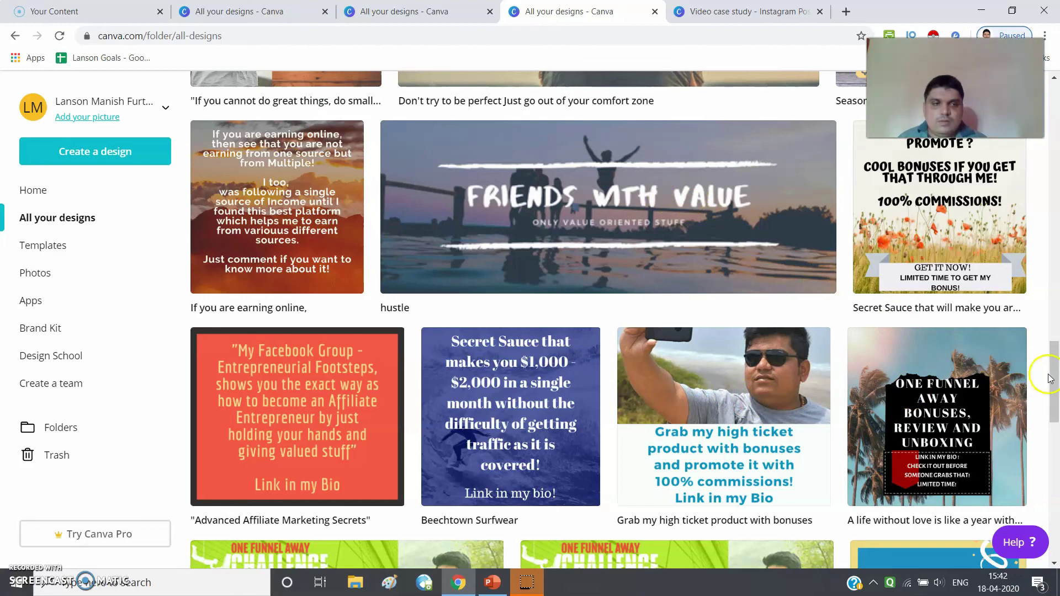
left_click_drag(1044, 364, 1040, 240)
scroll(1039, 240, "up", 4)
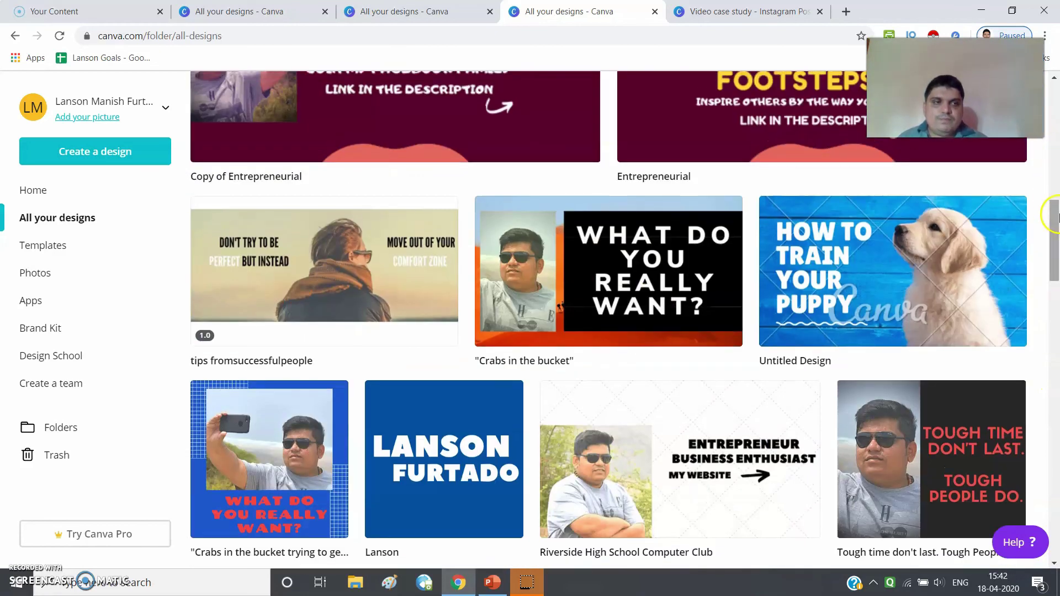
- Open the team creation page to view the options for inviting team members
left_click(51, 383)
left_click(983, 190)
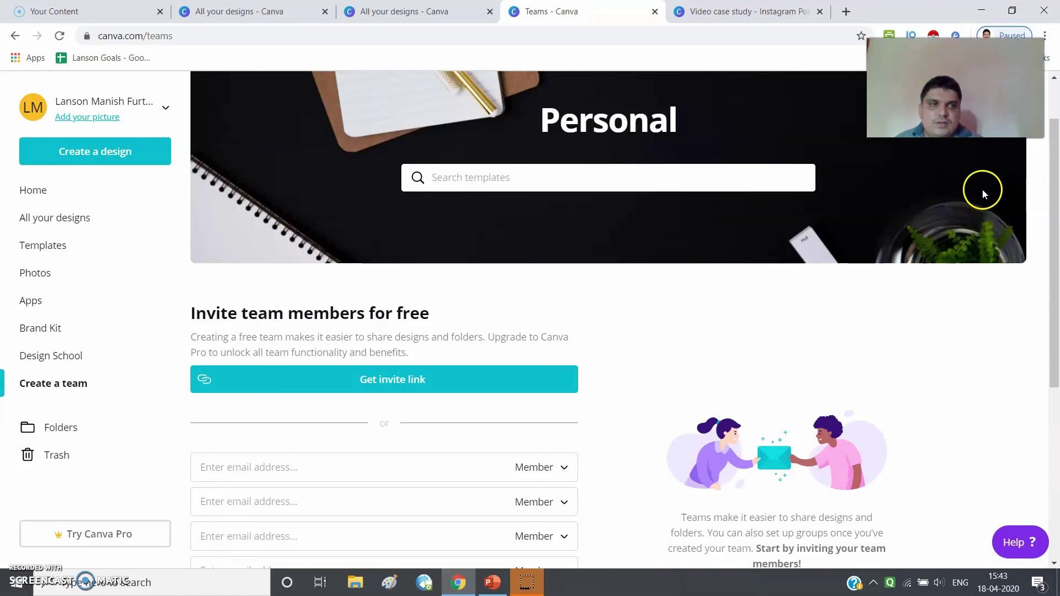